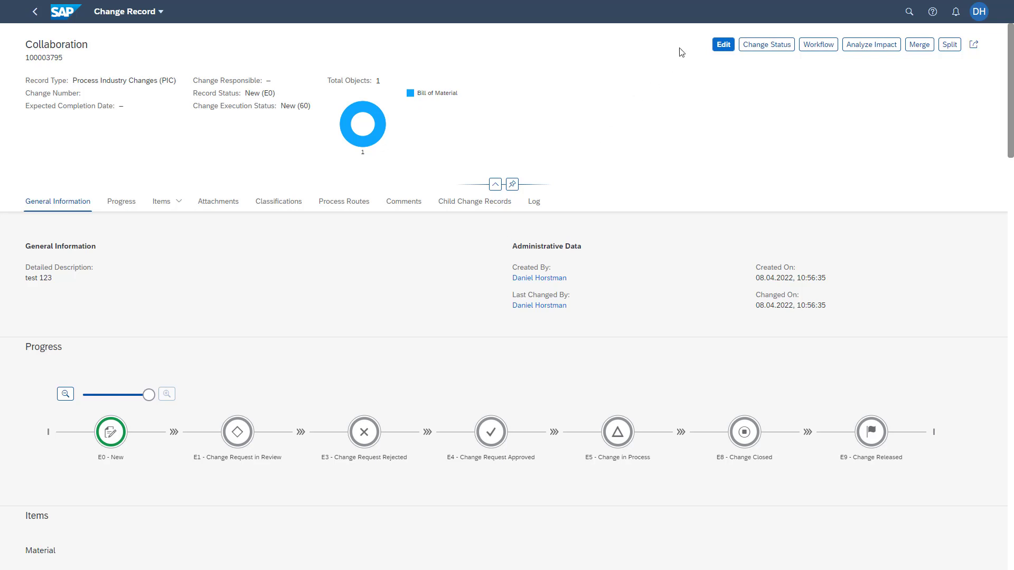
Put the Collaboration change record into edit mode and attach the file Change Item Types.pptx to it.
click(721, 49)
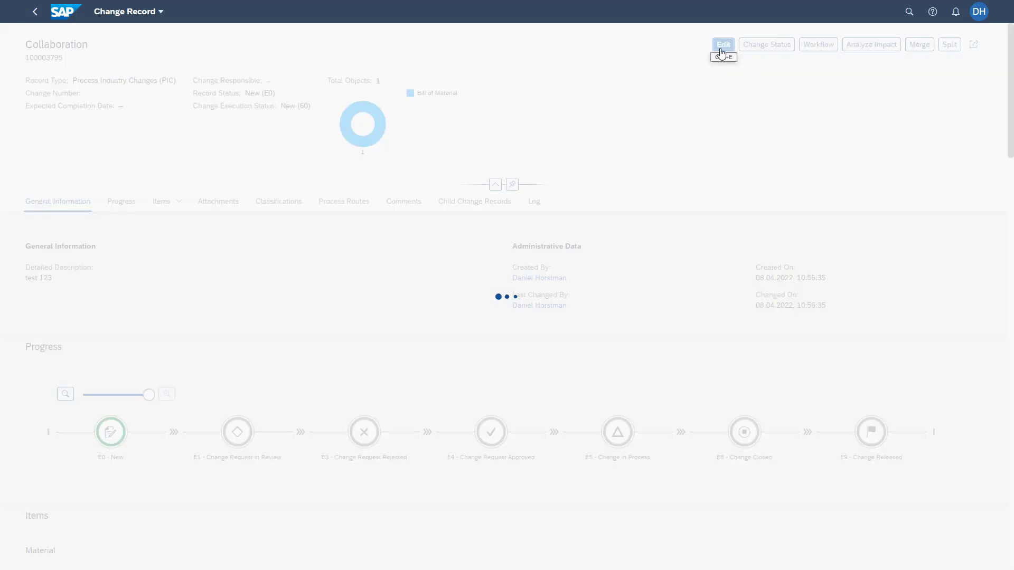
click(457, 123)
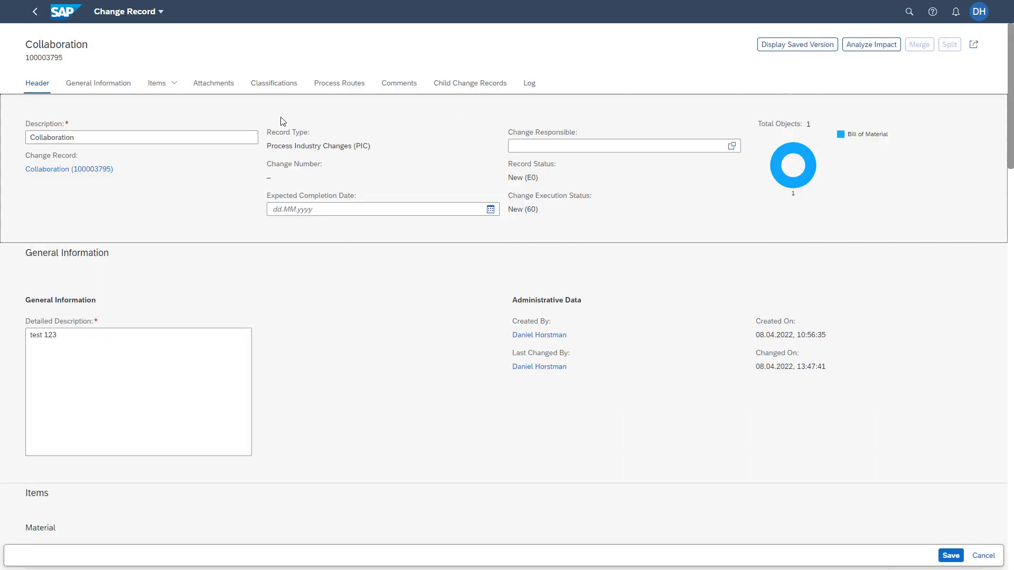
click(223, 86)
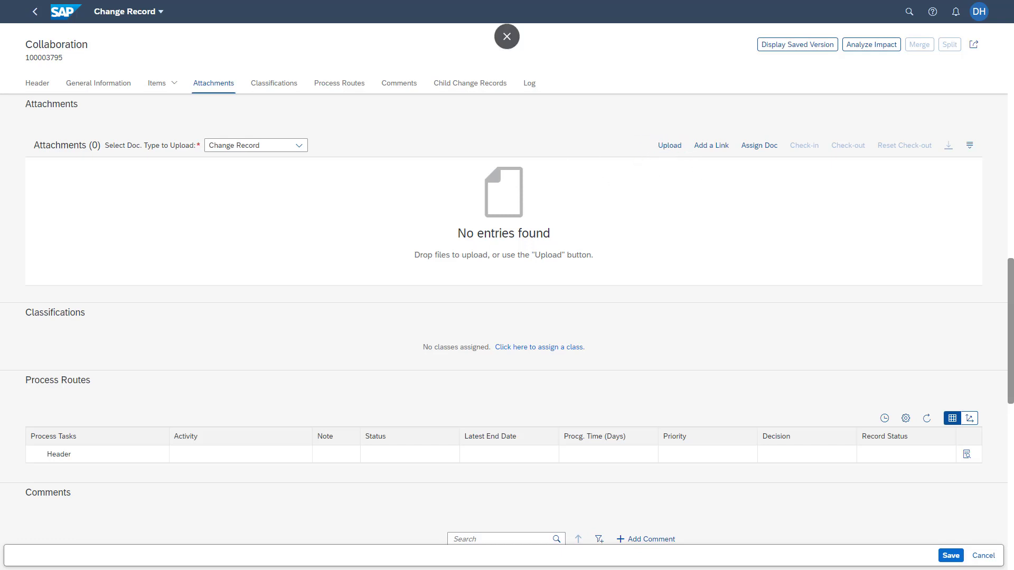
drag(326, 185, 429, 222)
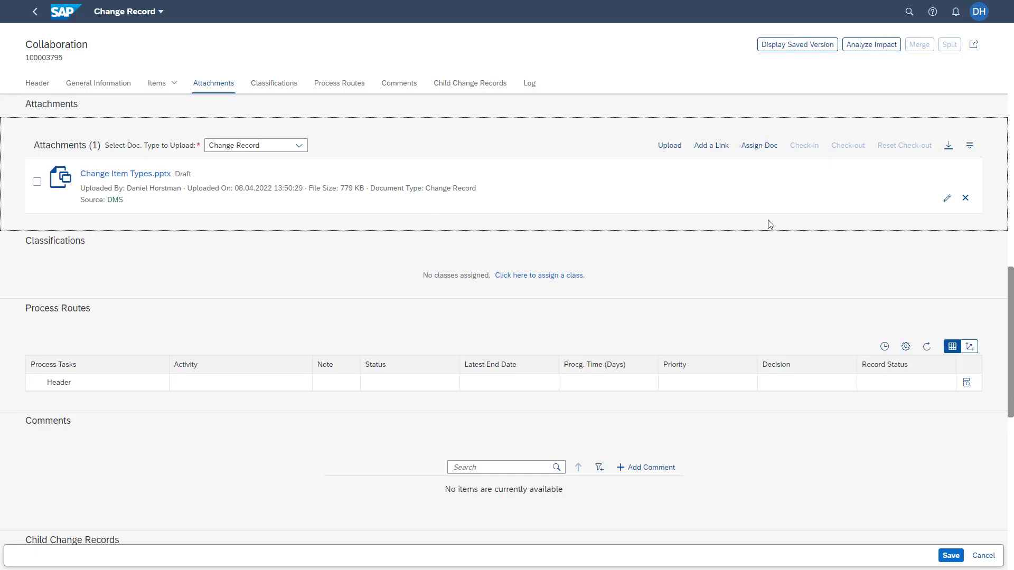
click(947, 198)
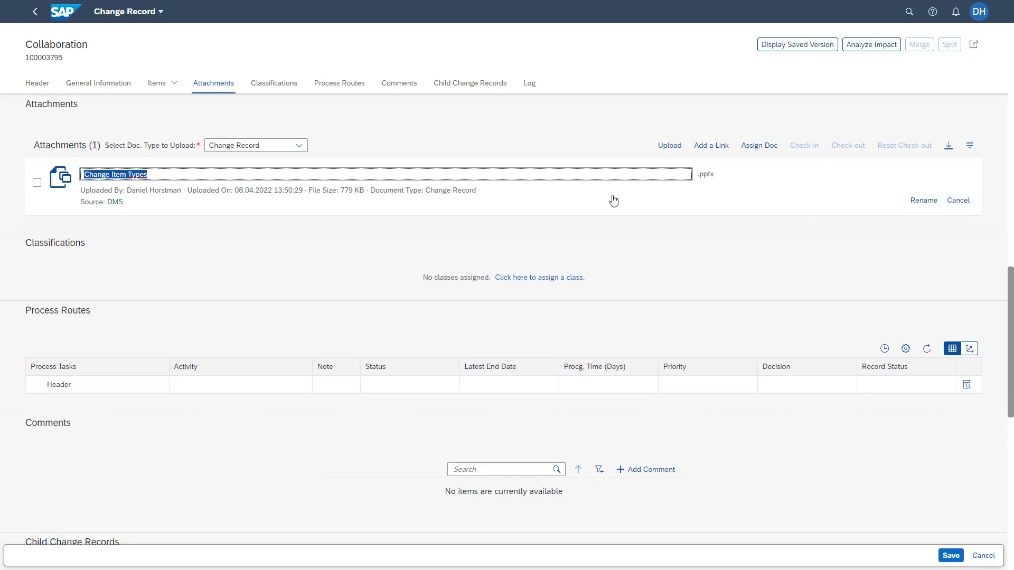
click(483, 173)
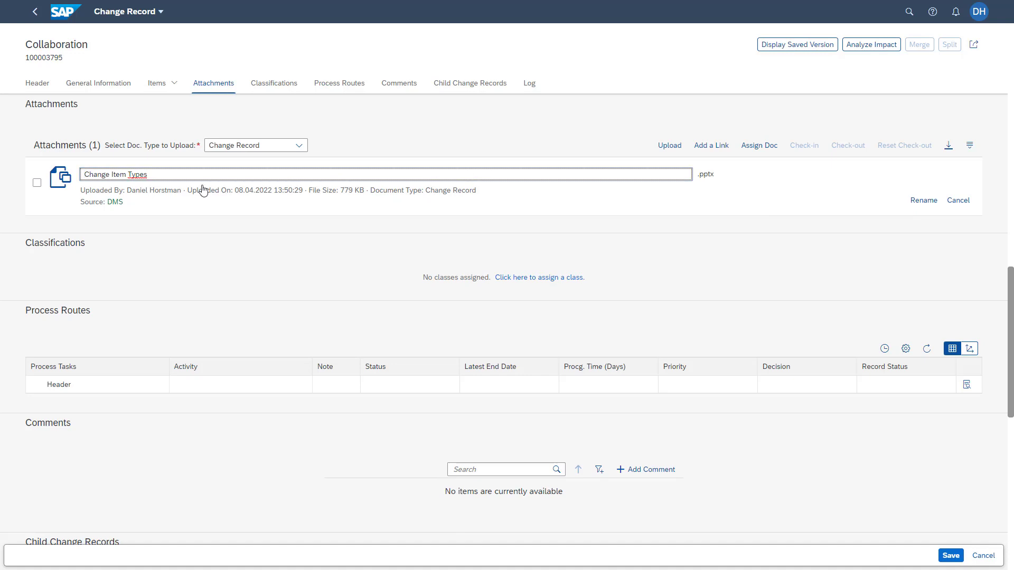
drag(147, 175, 58, 180)
key(Return)
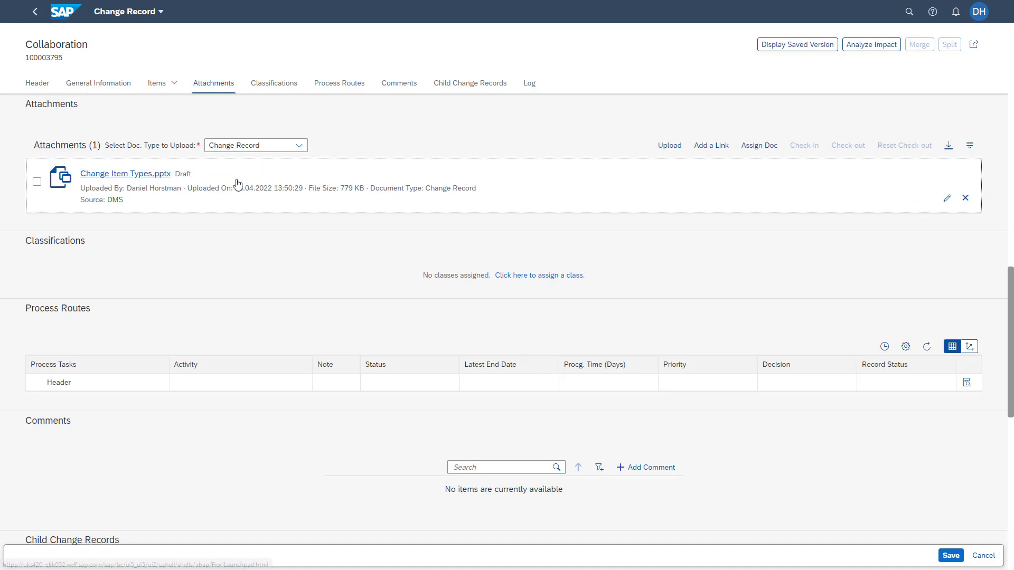
click(722, 152)
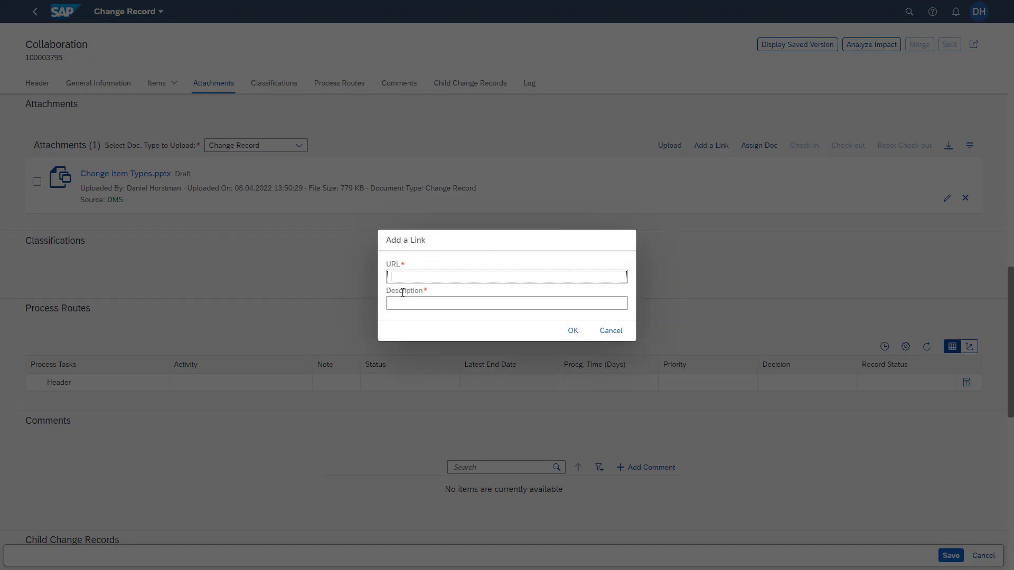
text(https://www.google.de/)
click(424, 302)
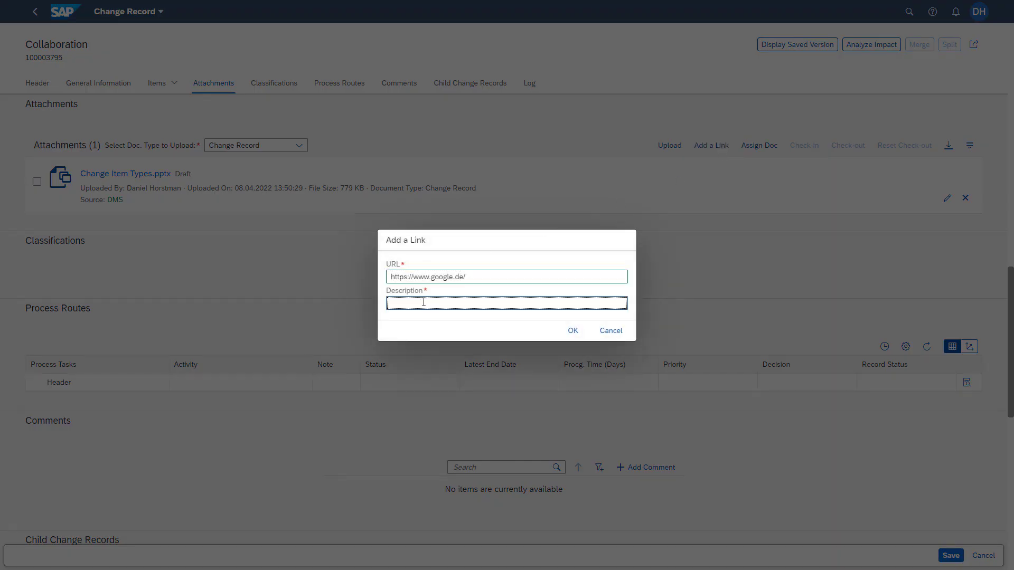
text(G)
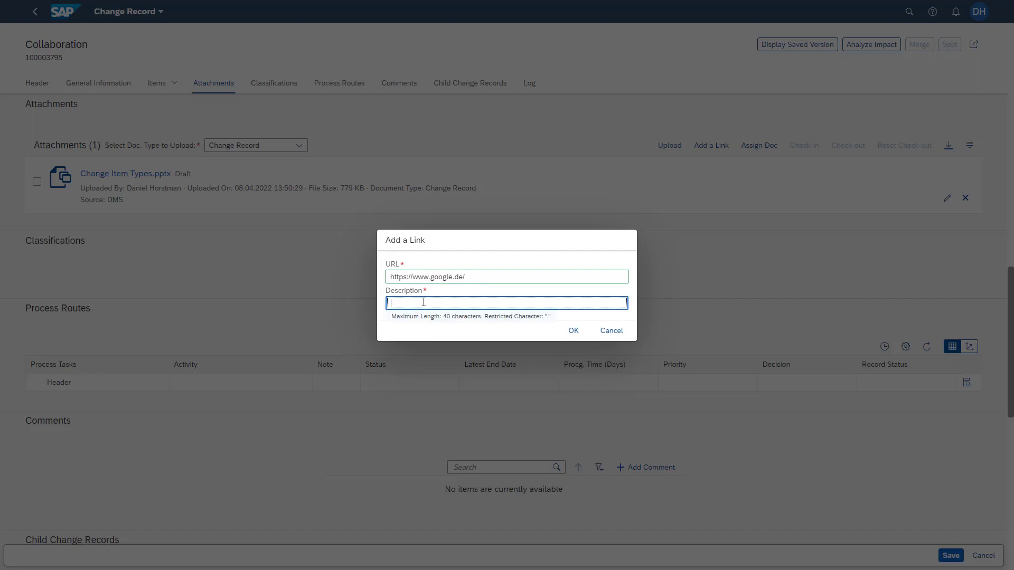
text(oogle Link example)
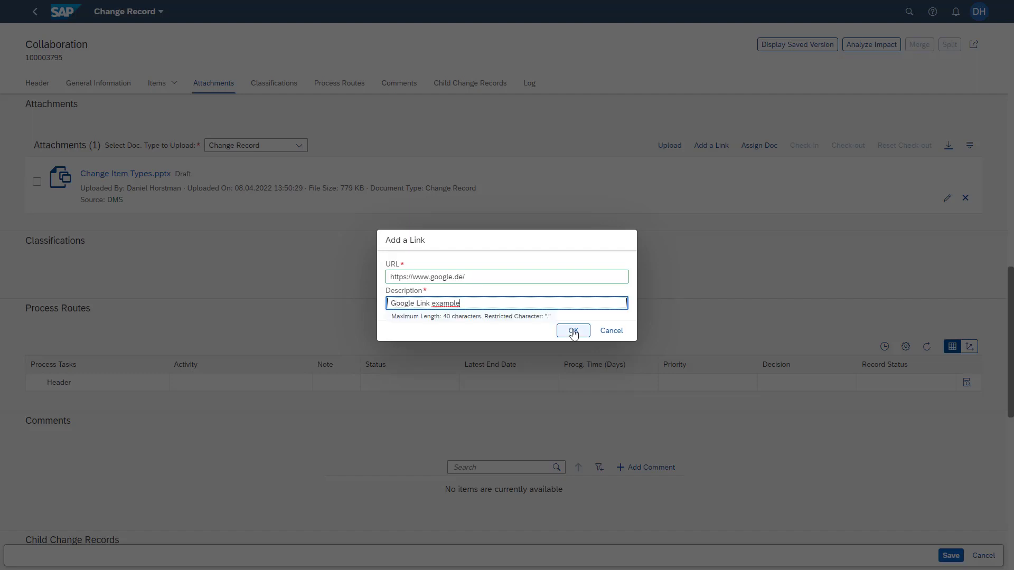
click(573, 331)
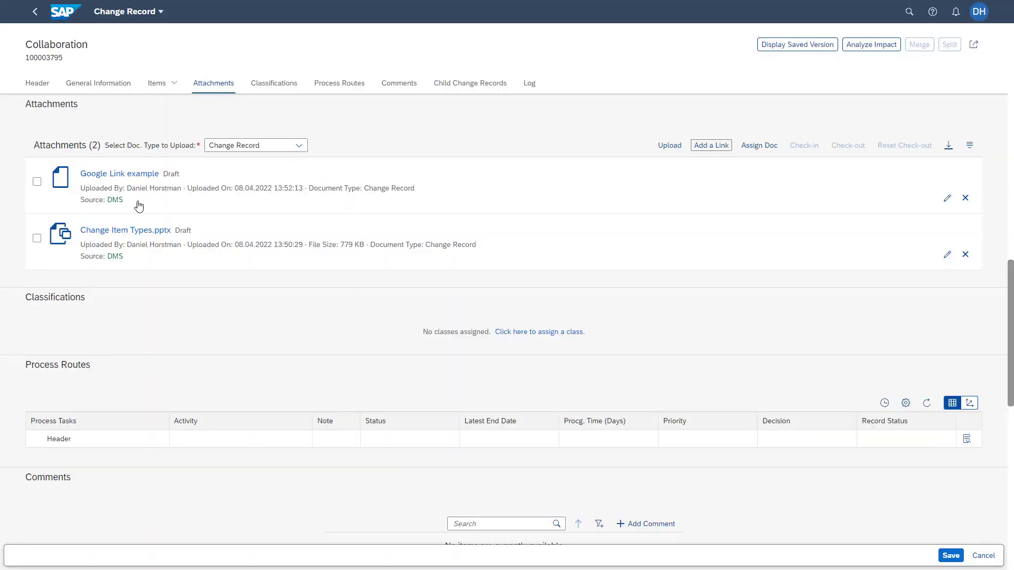
View the document info records available for assignment to the change record, without assigning any.
click(689, 210)
click(778, 149)
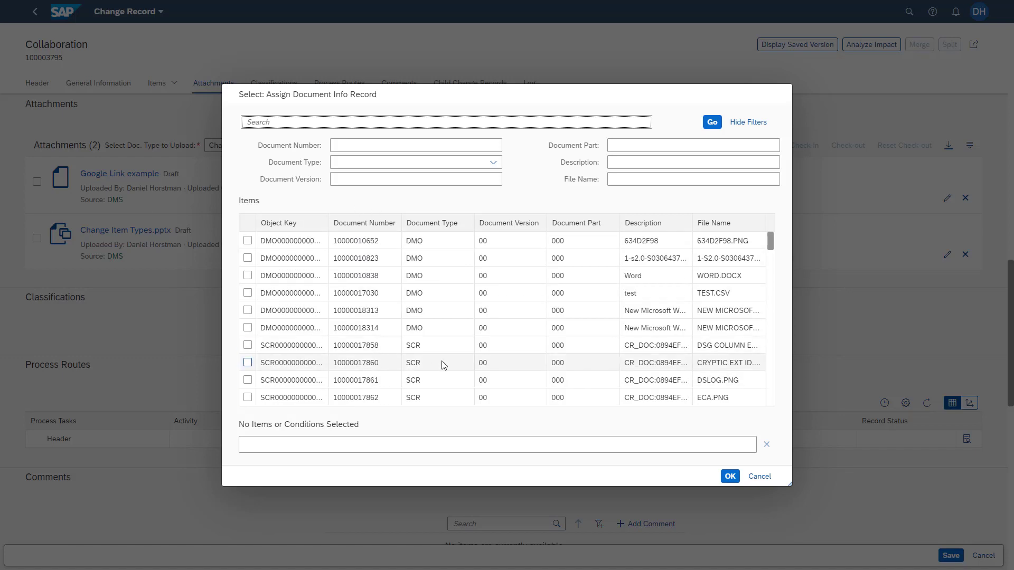
click(772, 481)
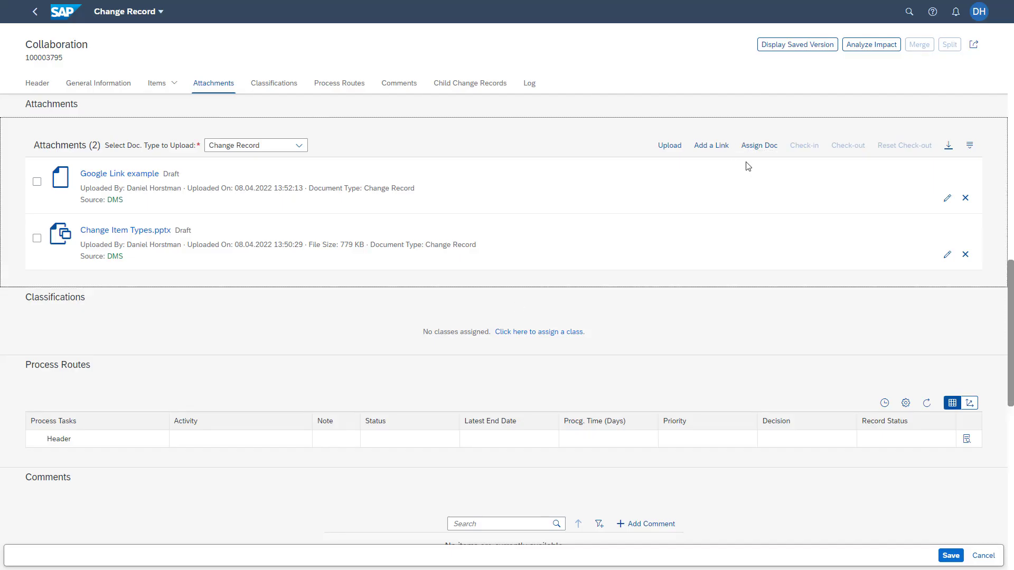
Open the details of the material BOM item for material 1282.
click(948, 149)
scroll(184, 181, up, 5)
scroll(184, 181, down, 3)
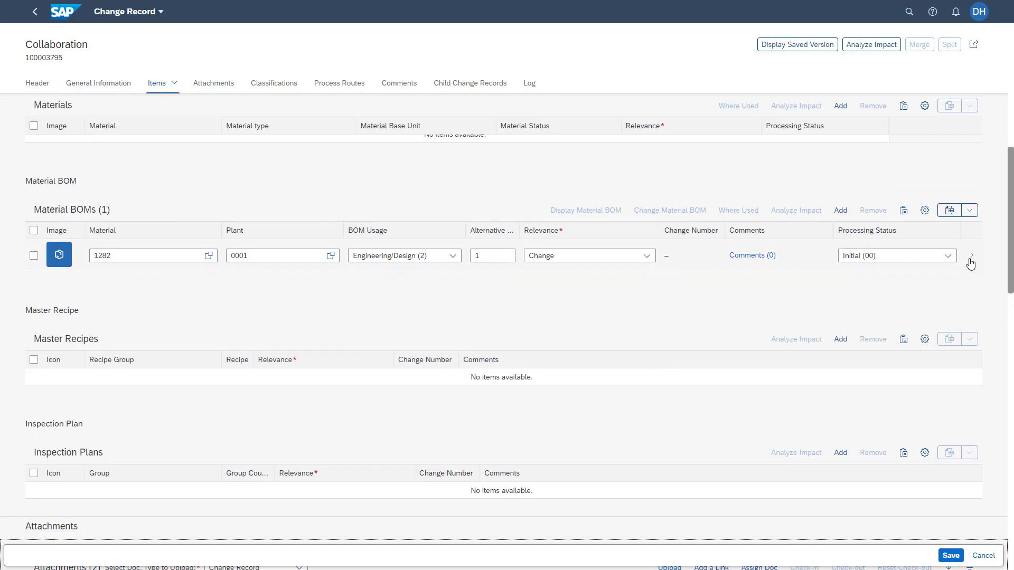
click(971, 256)
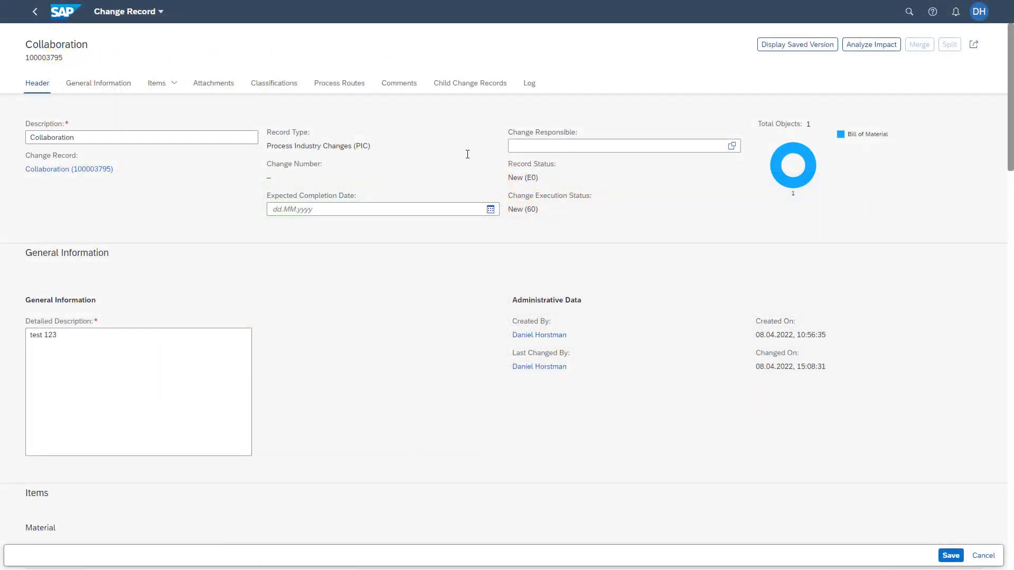
Add the comment "comment 1" to the change record.
click(399, 85)
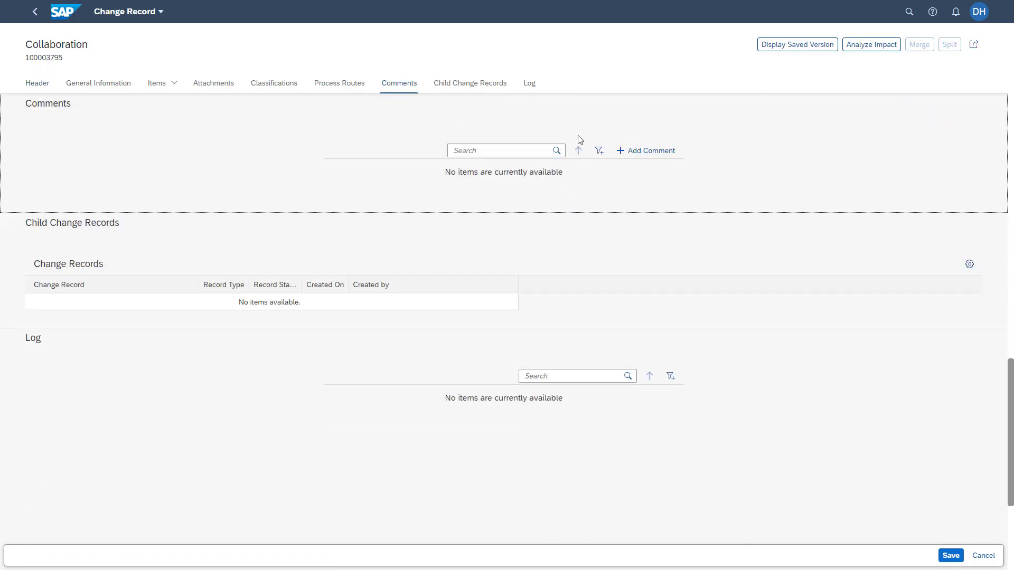
click(653, 151)
text(comment 1)
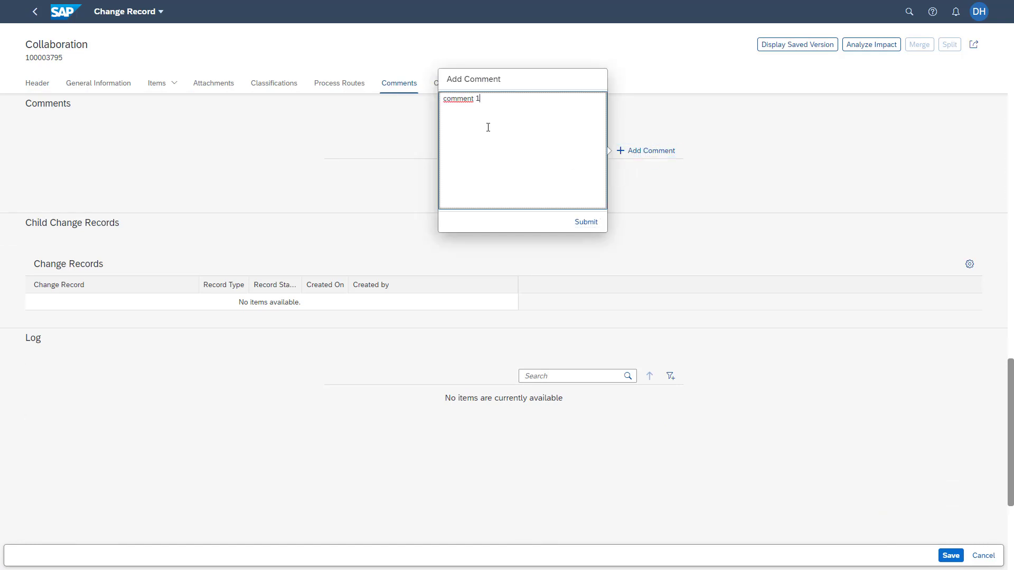
click(586, 222)
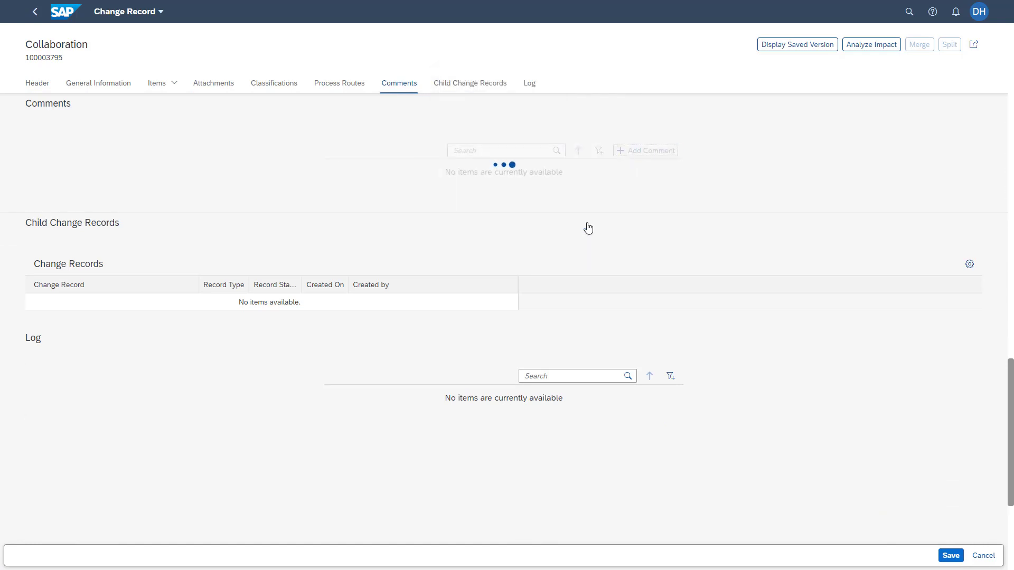
Change the text of the change record's comment to "comment 123".
click(388, 208)
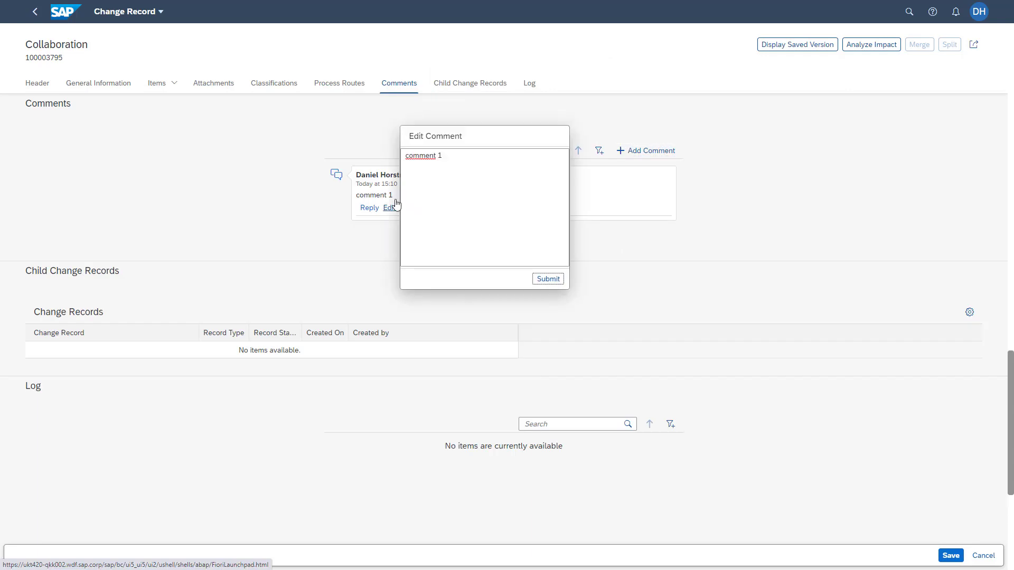
click(472, 168)
text(23)
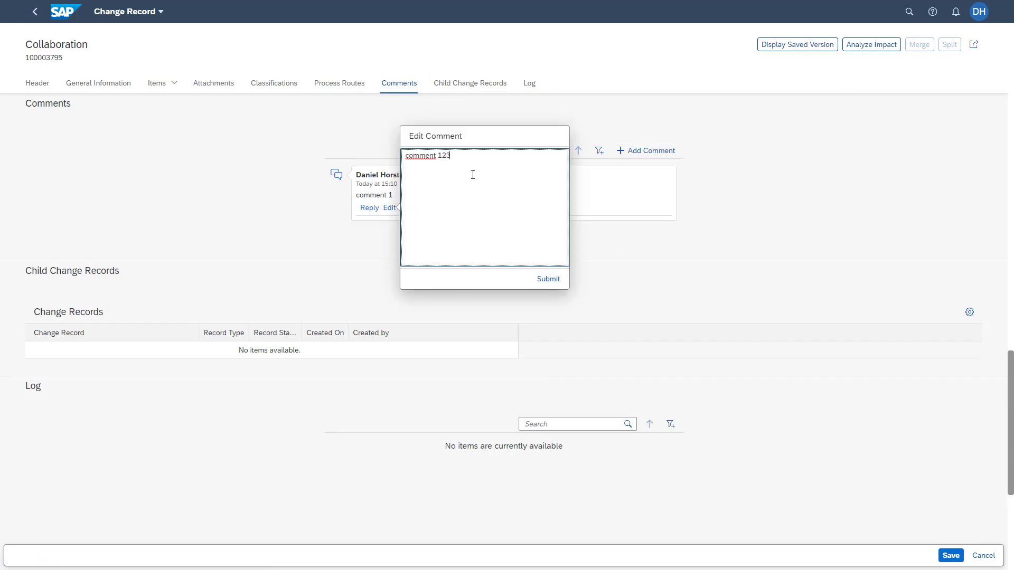
click(544, 280)
Post the reply "reply" to the change record's existing comment.
click(369, 209)
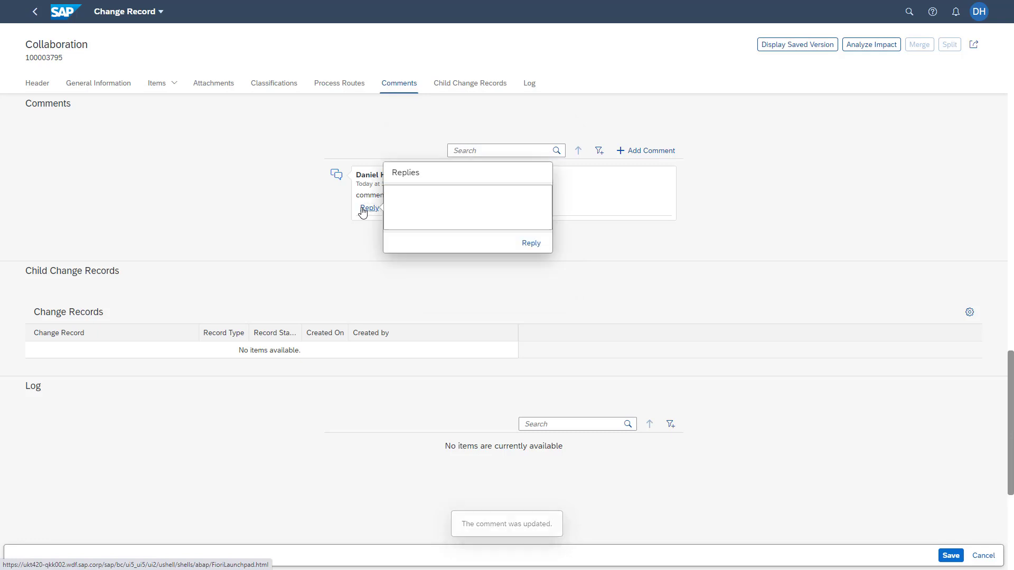
click(470, 197)
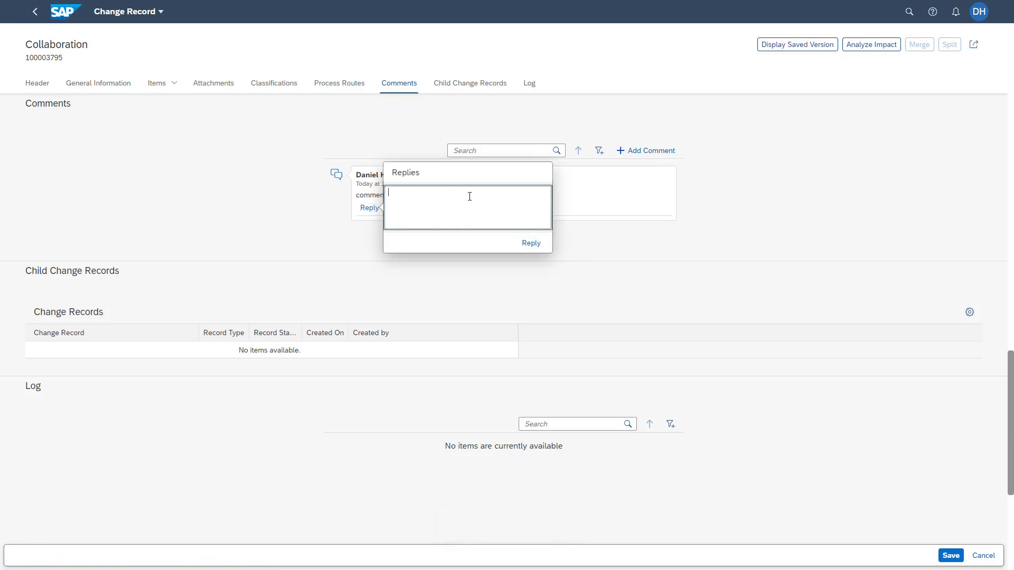
text(reply)
click(528, 242)
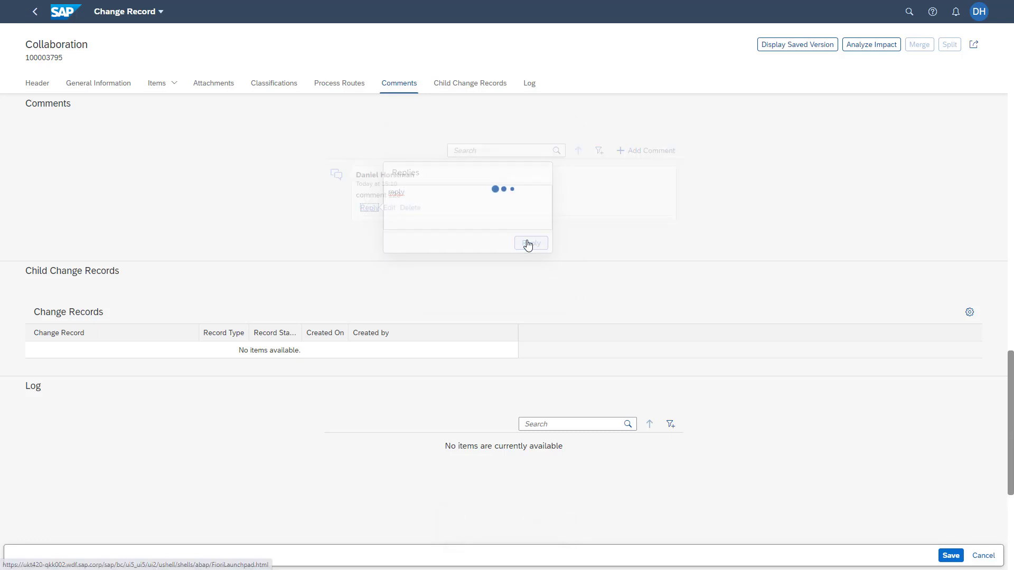
click(530, 153)
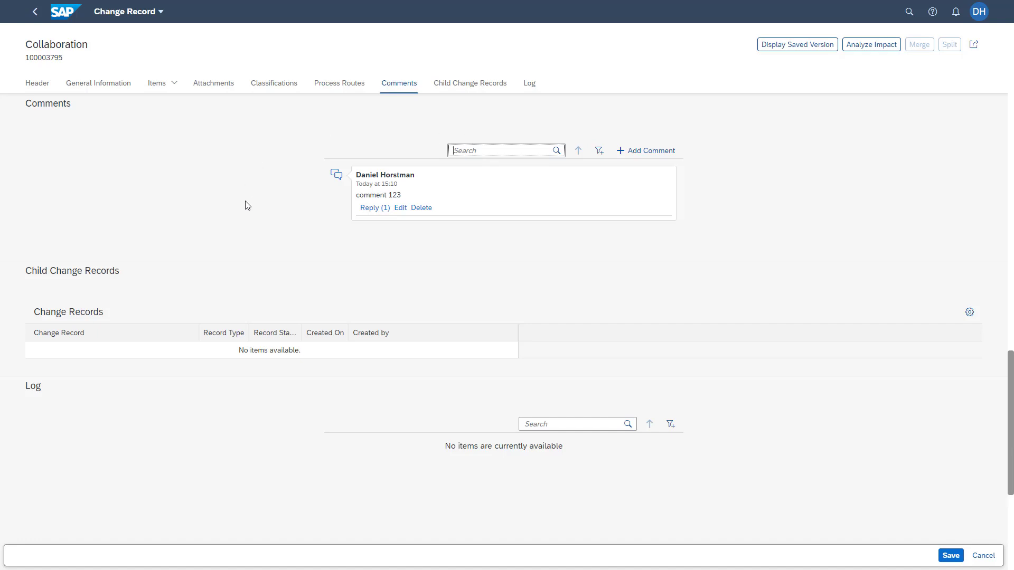
Add the comment "comment" to the material BOM item for material 1282.
scroll(247, 205, up, 1)
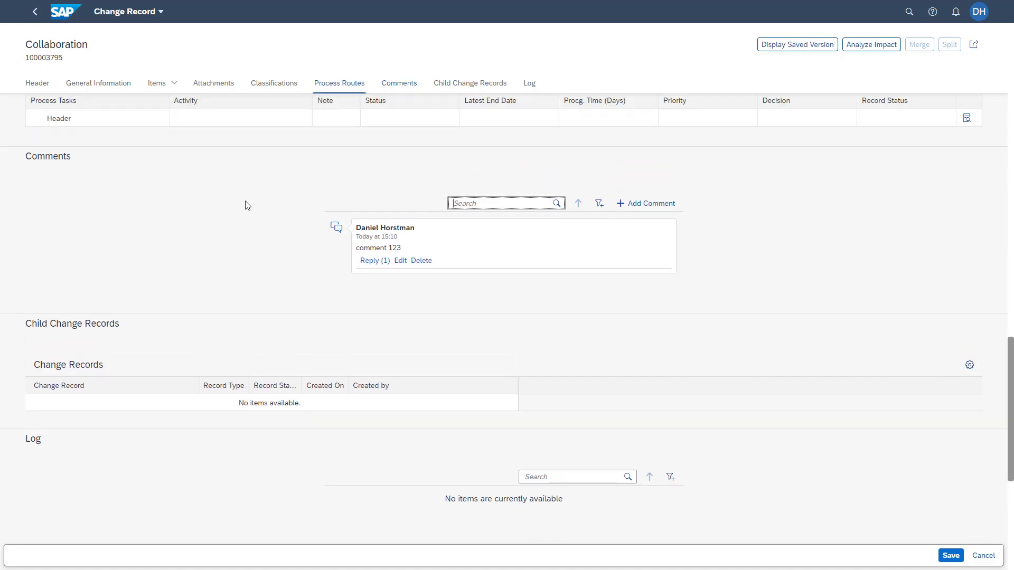
click(174, 83)
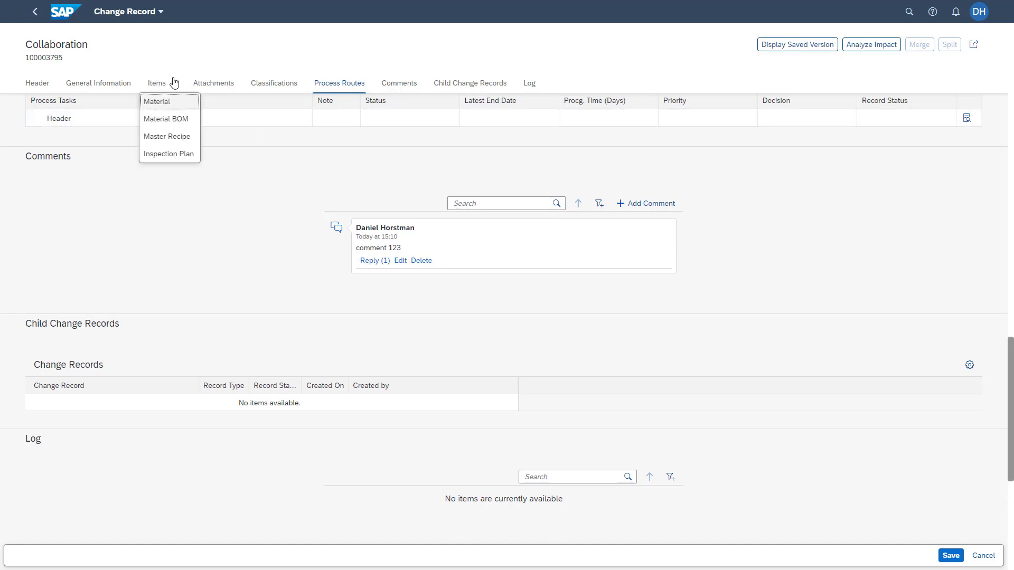
click(165, 120)
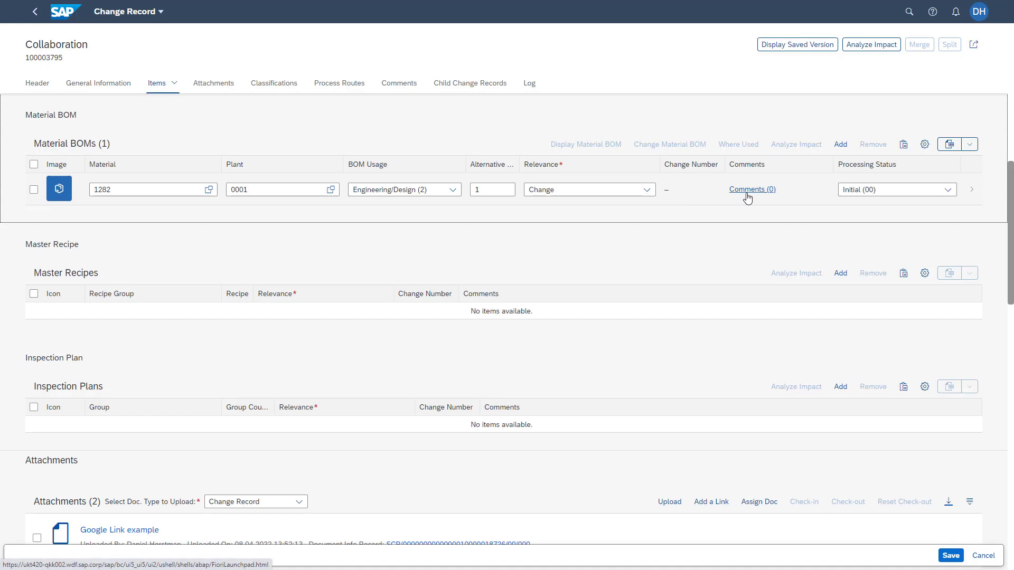
click(747, 191)
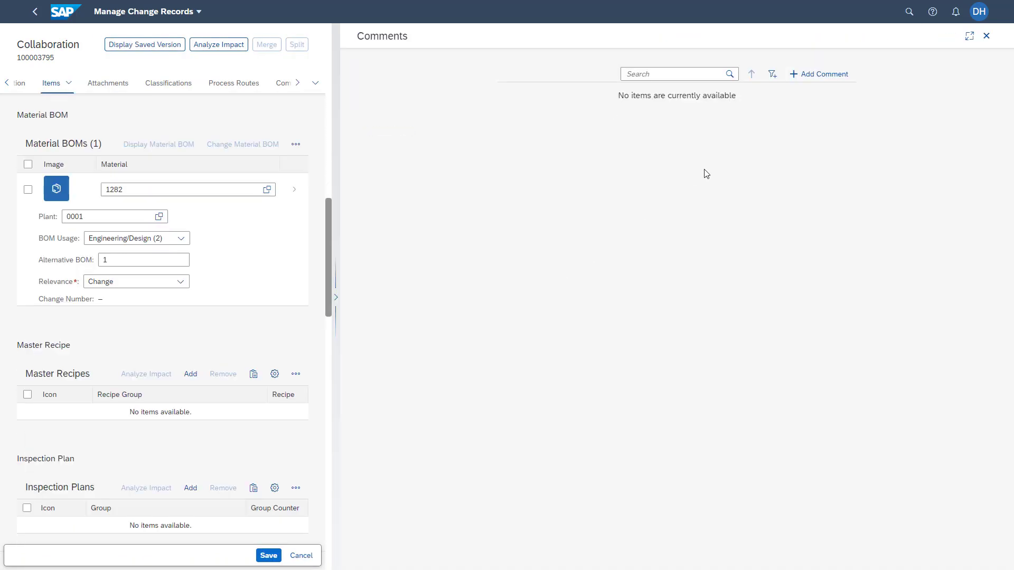
click(817, 75)
click(728, 81)
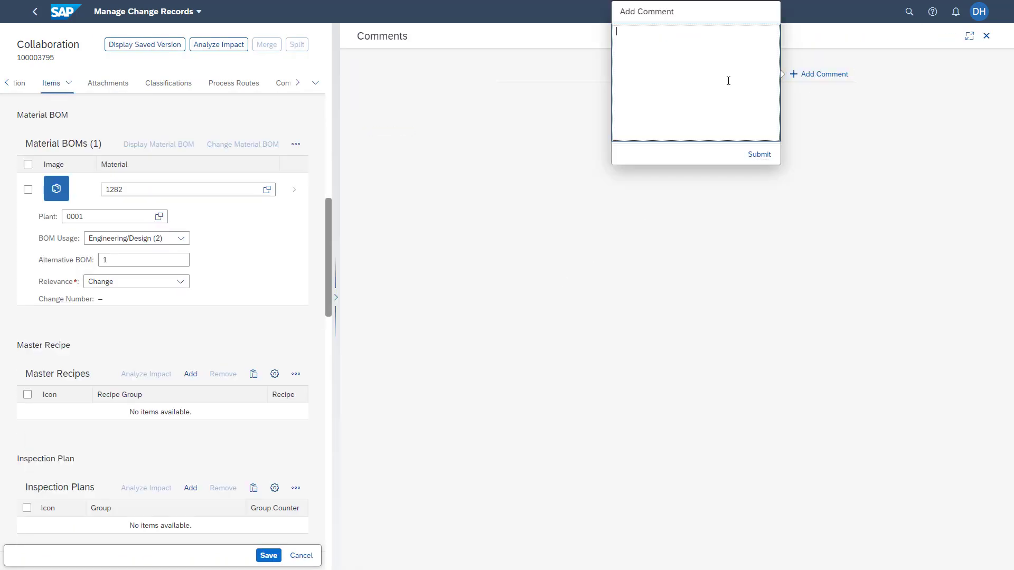
text(comment)
click(770, 155)
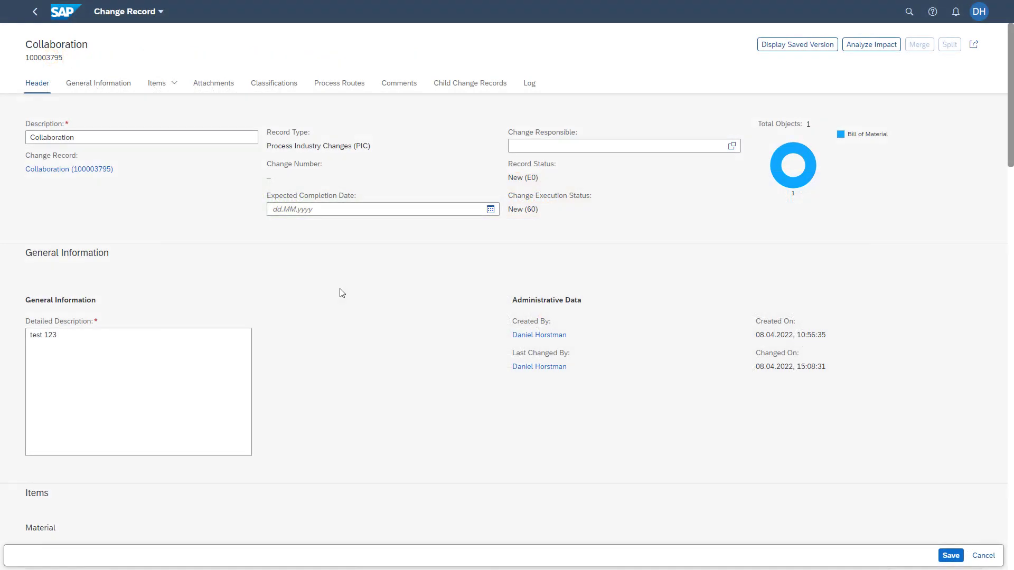
Open the details of the material BOM item for material 1282 and review its components.
click(179, 90)
click(175, 123)
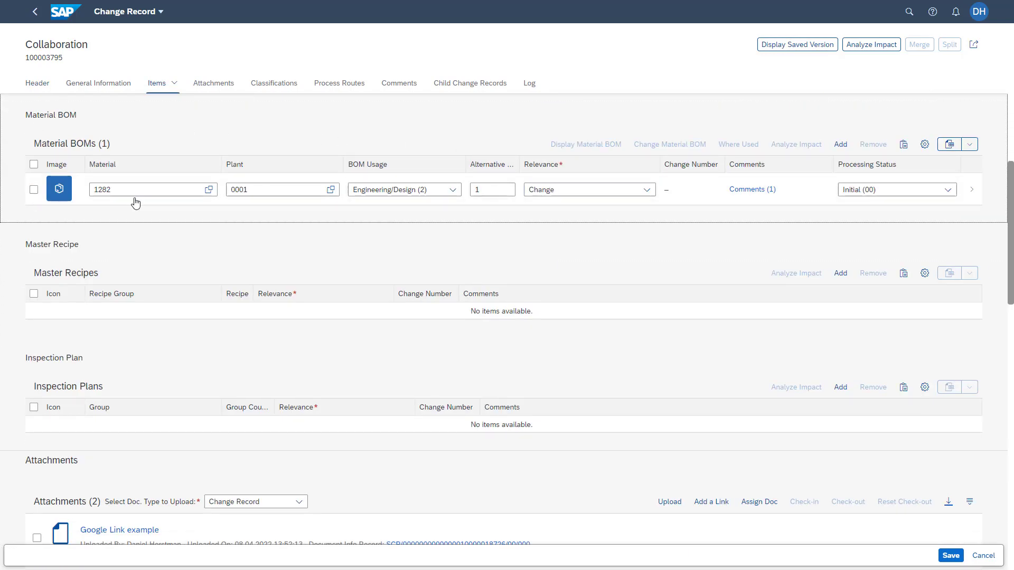
click(699, 203)
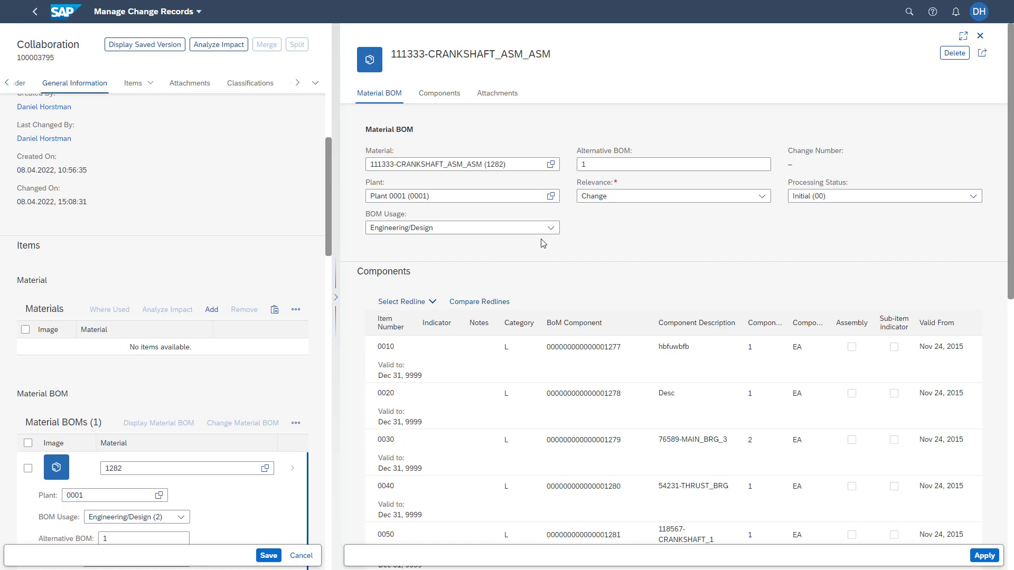
scroll(366, 252, down, 2)
scroll(367, 252, up, 2)
Create a redline named "Redlining 2" for the components of the 111333-CRANKSHAFT_ASM_ASM material BOM.
click(434, 305)
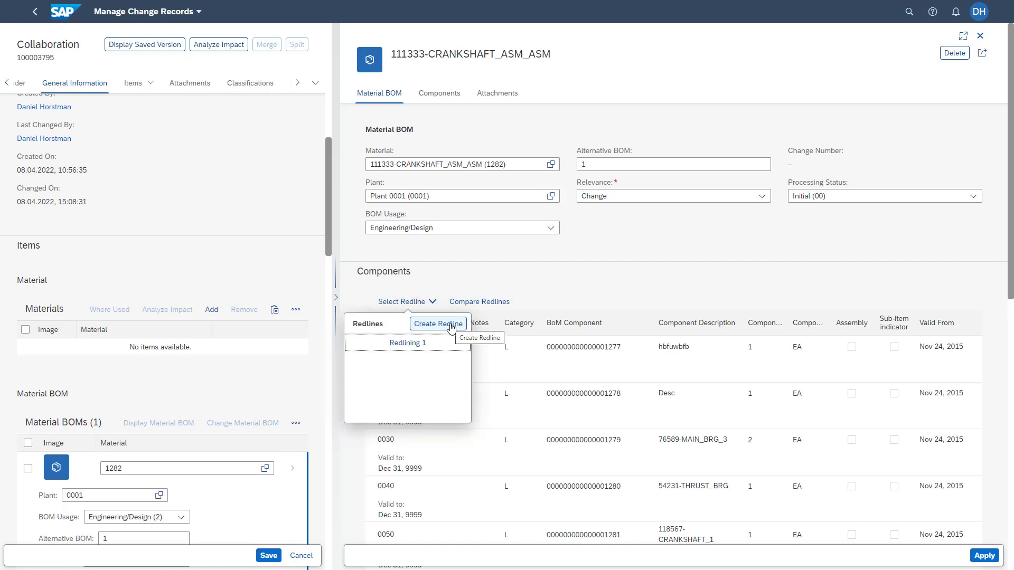
click(450, 325)
click(384, 333)
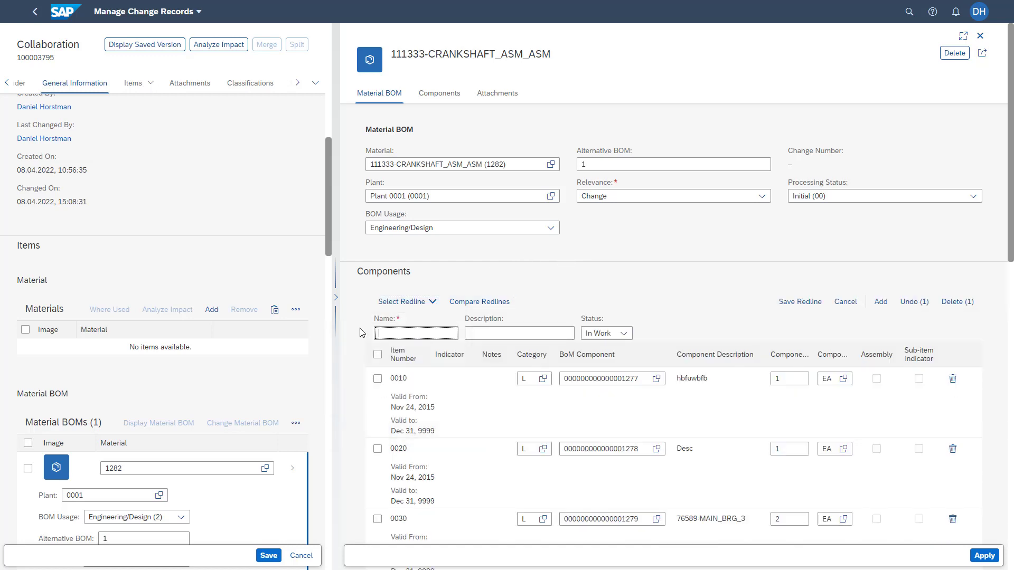
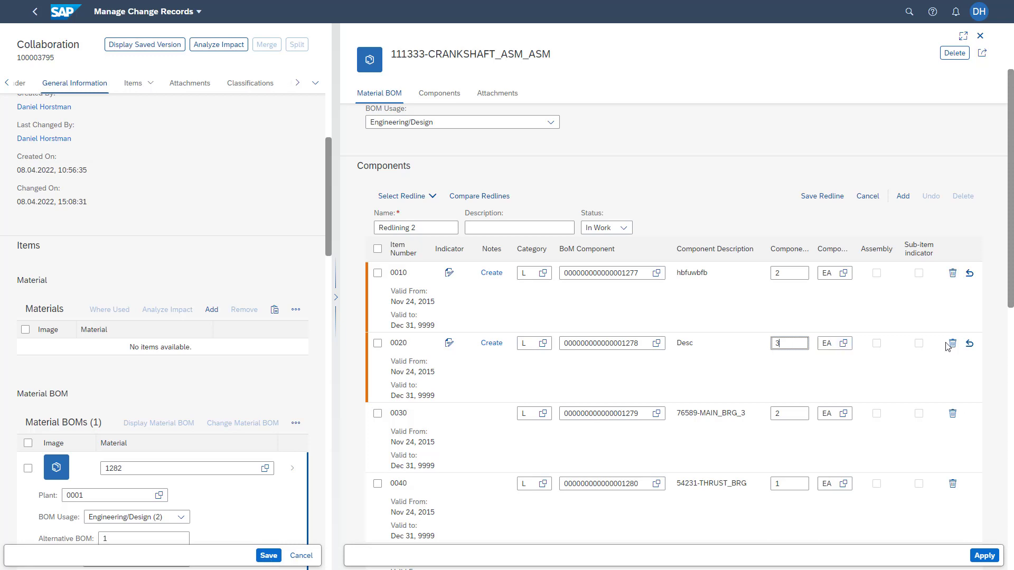
Mark component item 0030 as deleted in the redline and revert the quantity change of item 0020, leaving that item selected.
scroll(950, 351, down, 1)
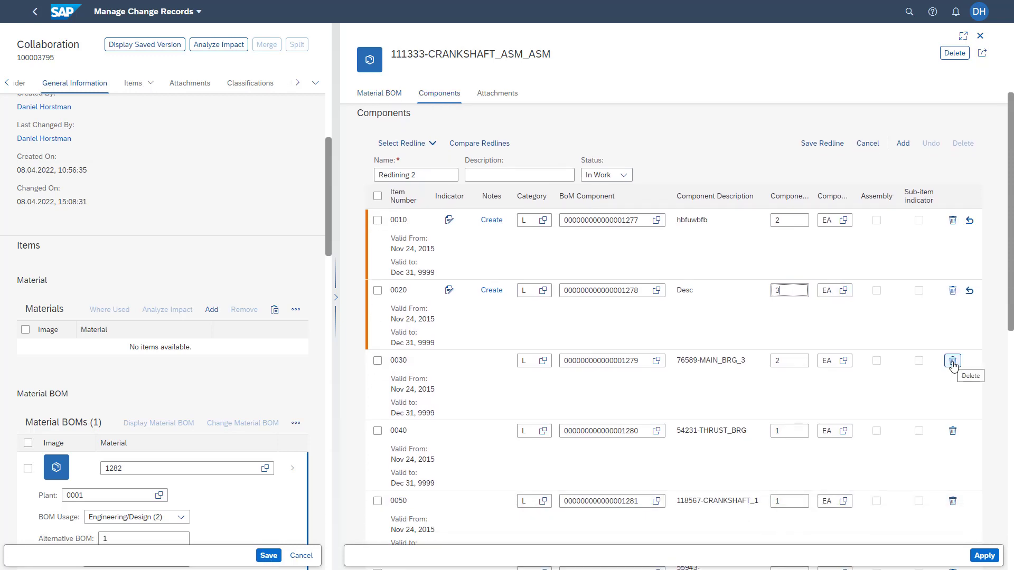
click(953, 363)
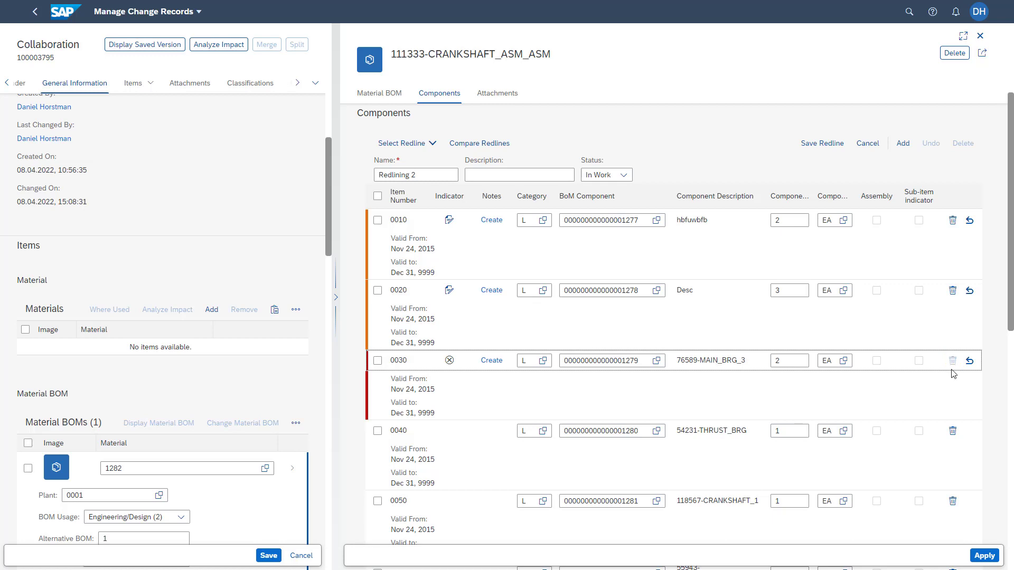
click(969, 291)
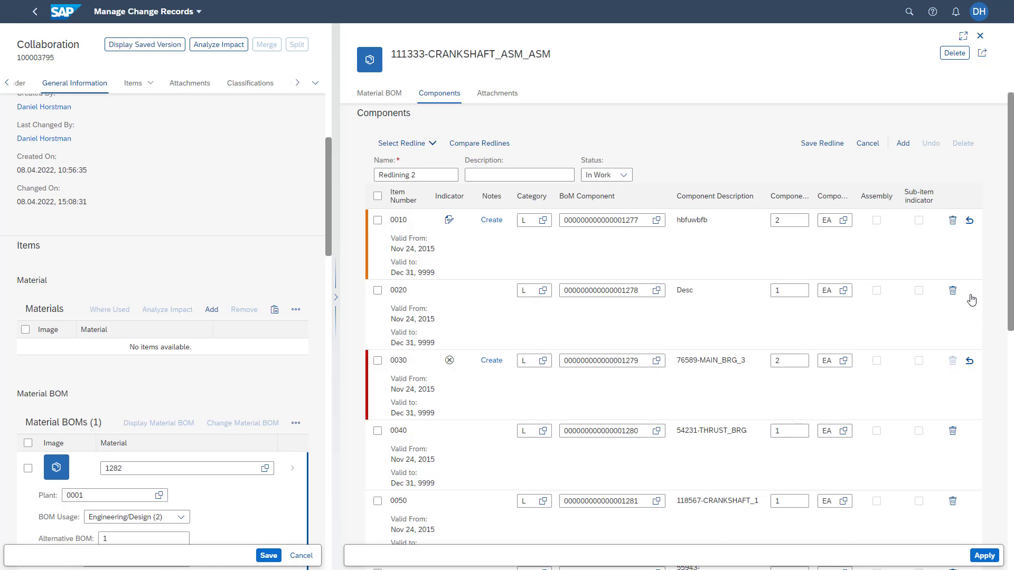
click(378, 291)
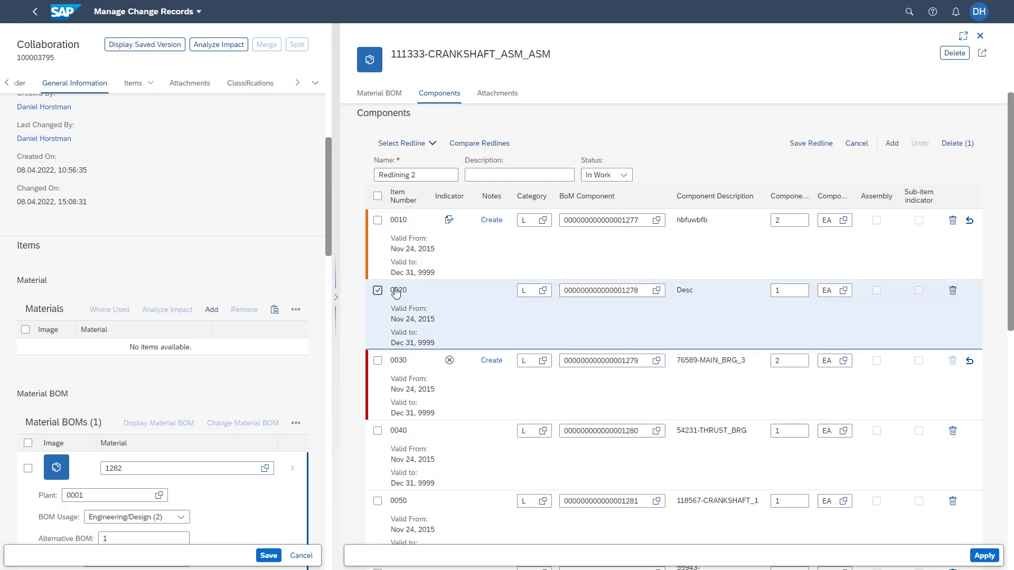
Add a component to the redline with item category L (Stock item), material ",ZTEST_GD" and quantity 2, and save the redline.
click(893, 144)
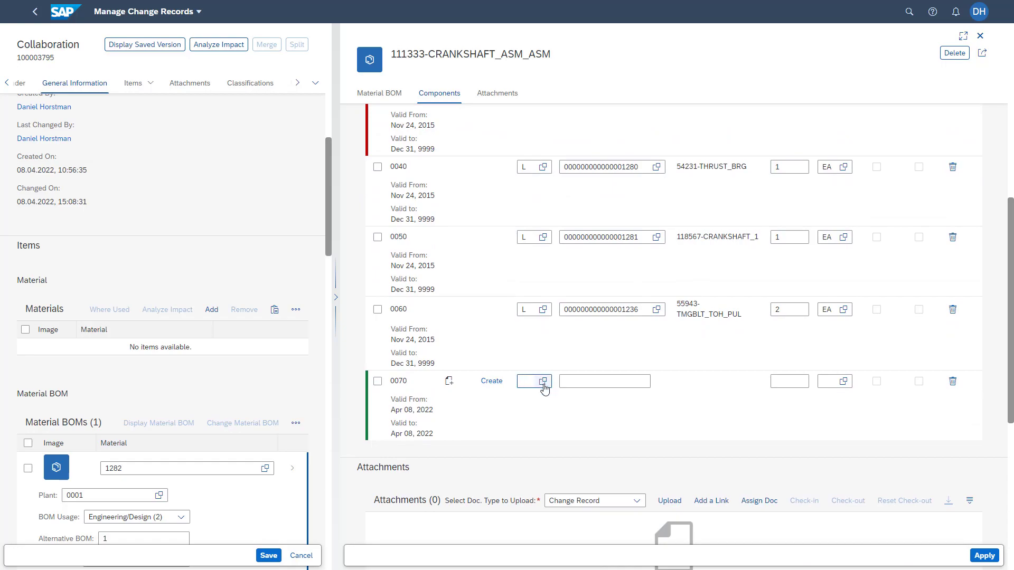
click(544, 383)
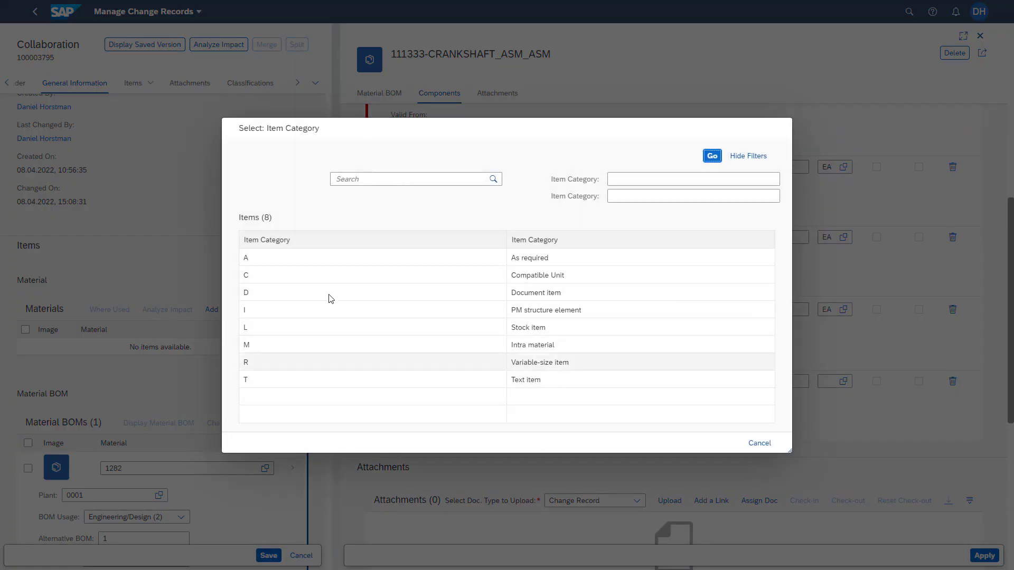
click(269, 328)
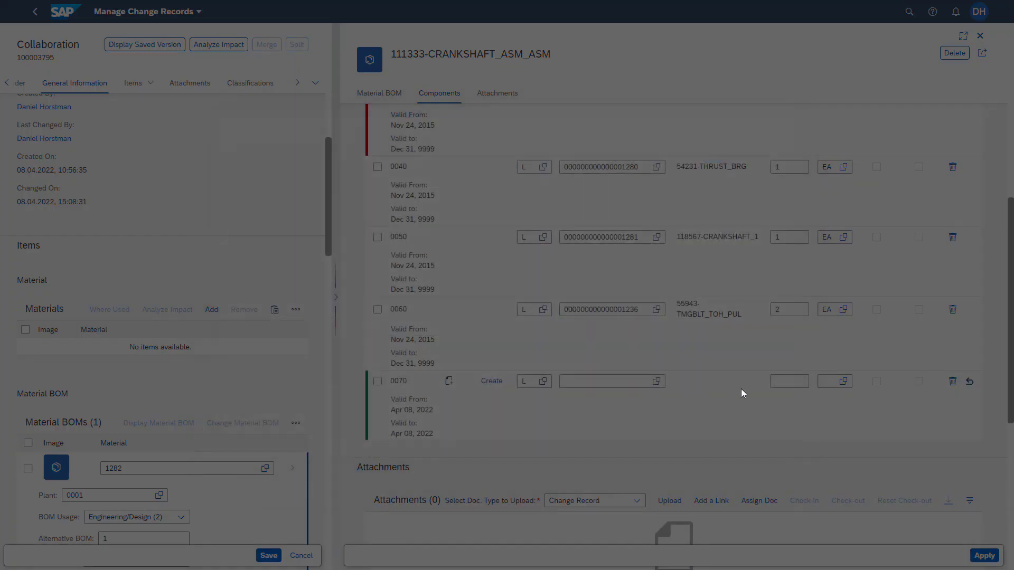
click(656, 382)
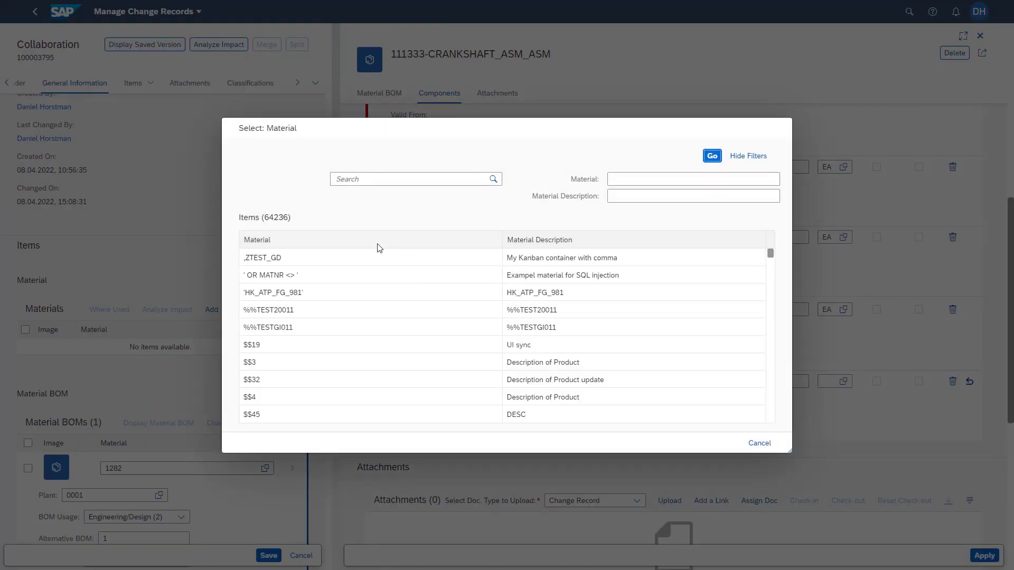
click(319, 261)
text(2)
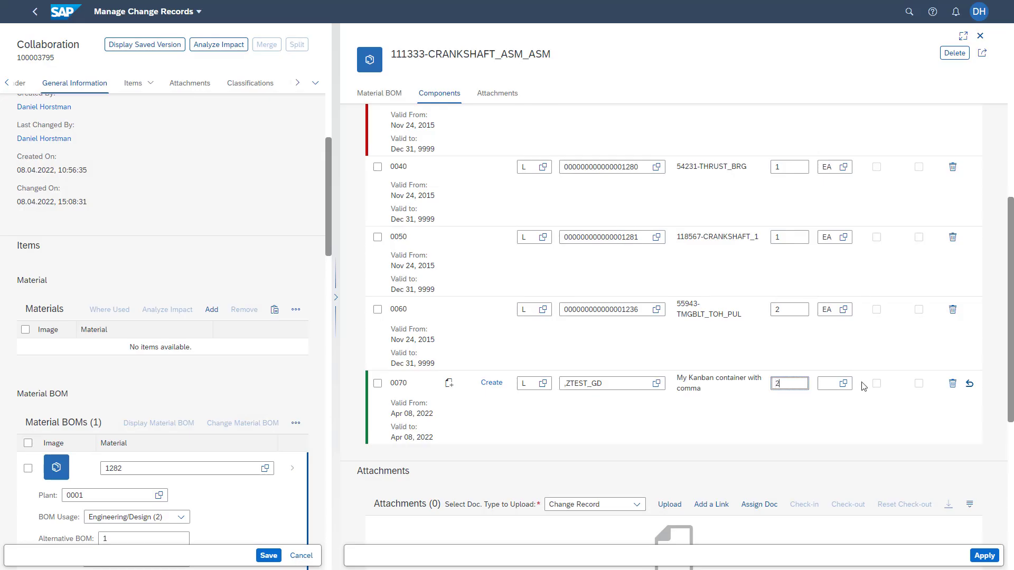
click(829, 385)
scroll(823, 421, up, 5)
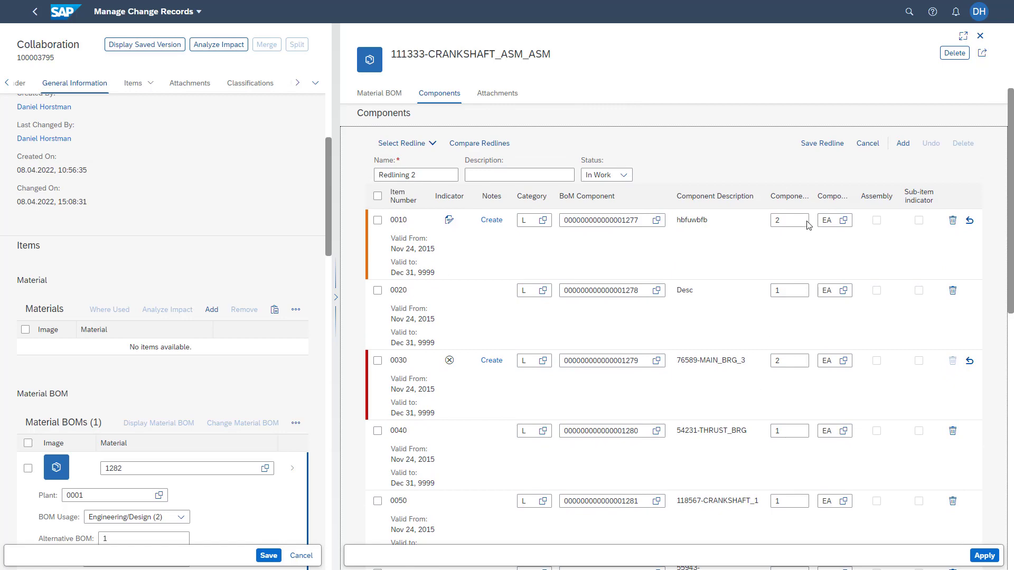
click(823, 144)
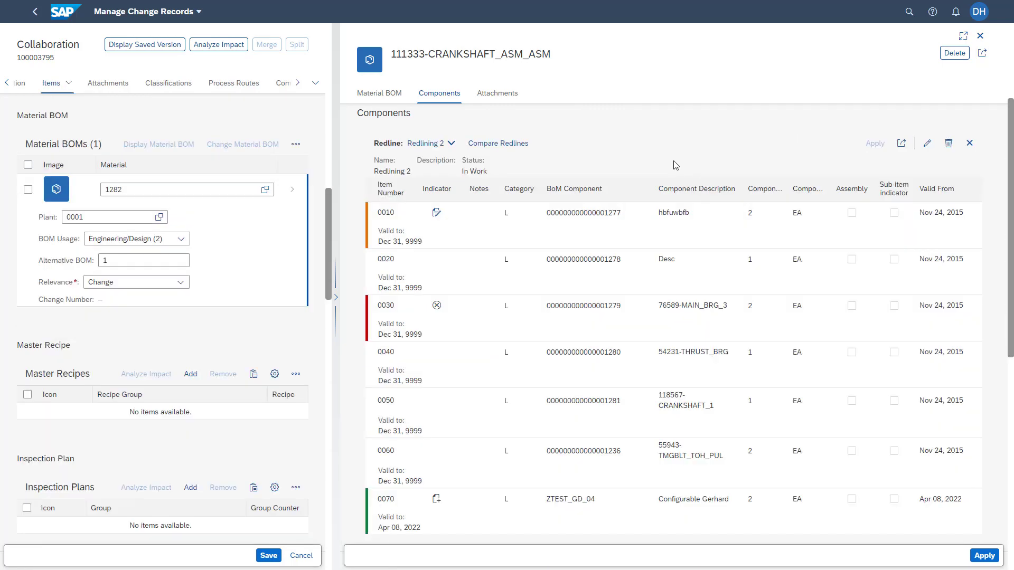
Review the export options of Redlining 2, and check the list of available redlines after closing it.
click(901, 144)
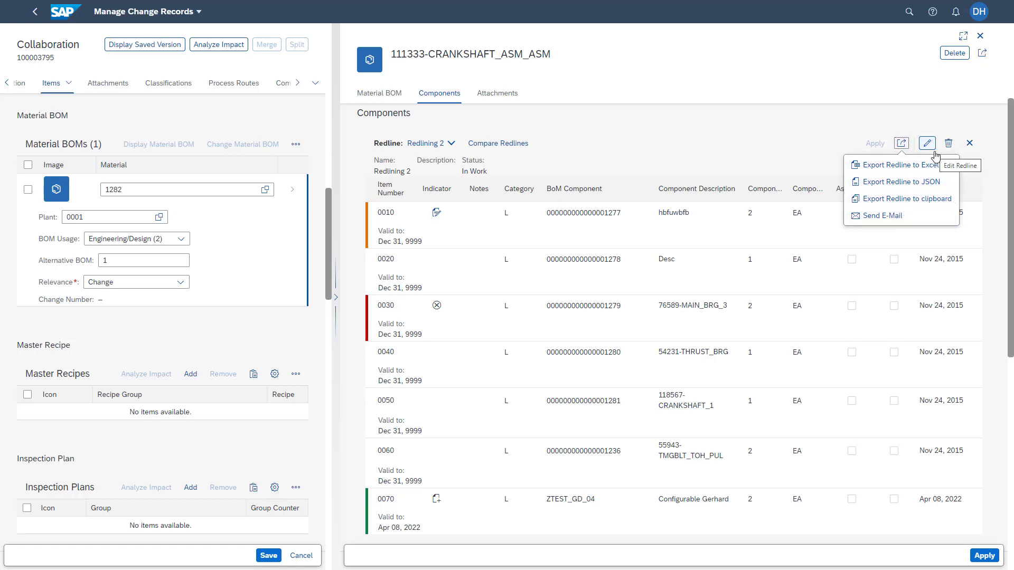
click(874, 121)
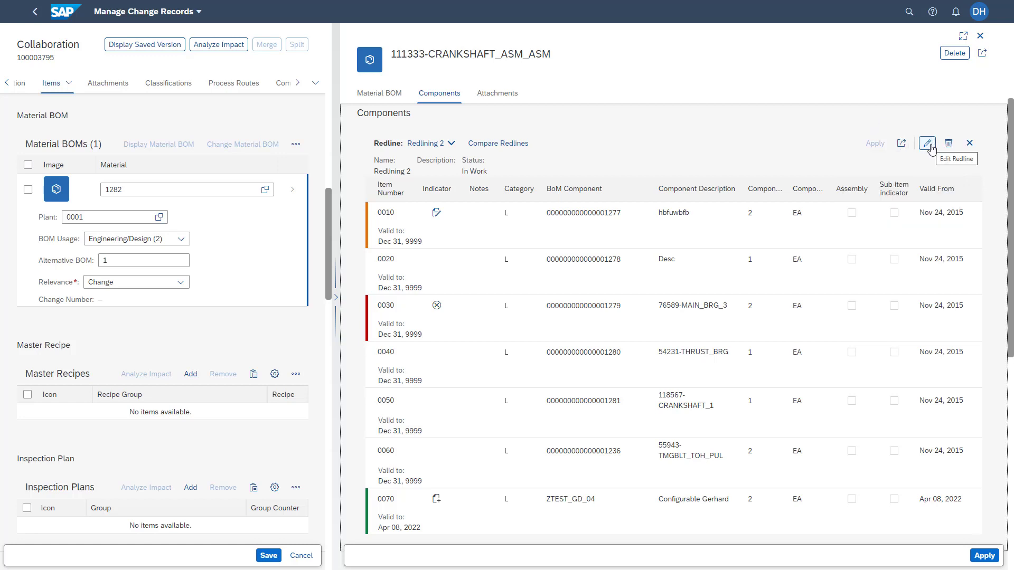
click(970, 144)
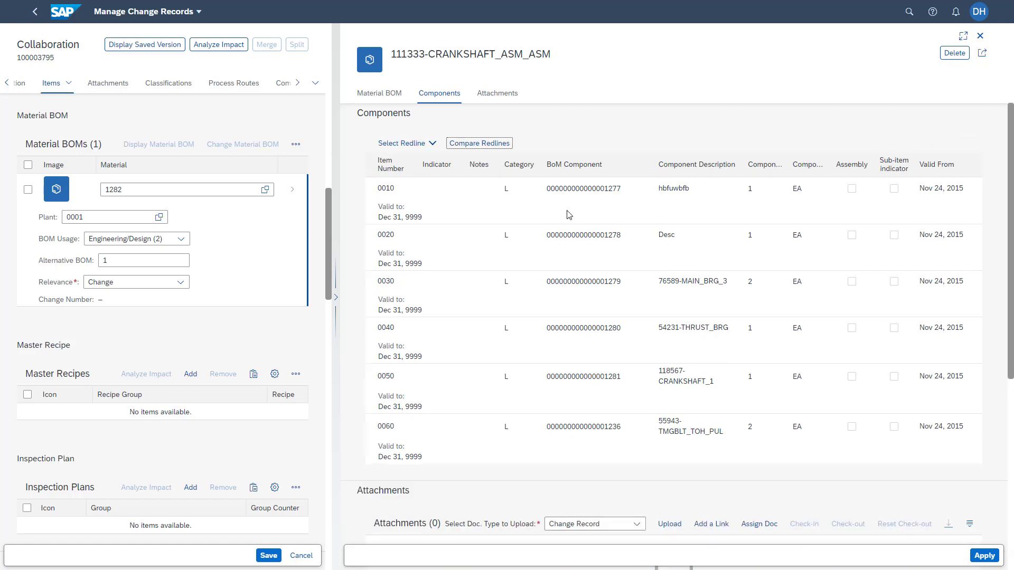
click(432, 144)
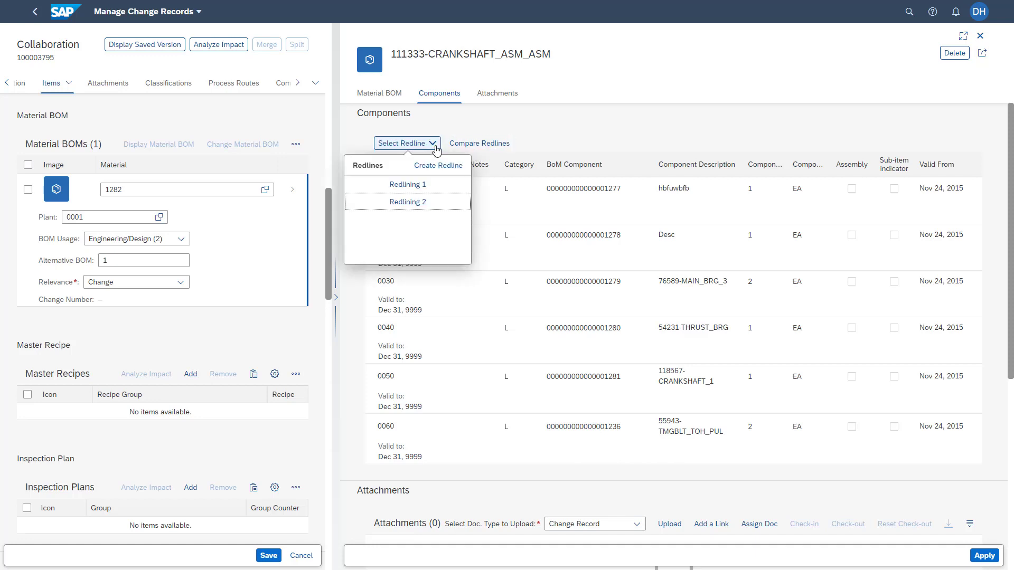
click(547, 141)
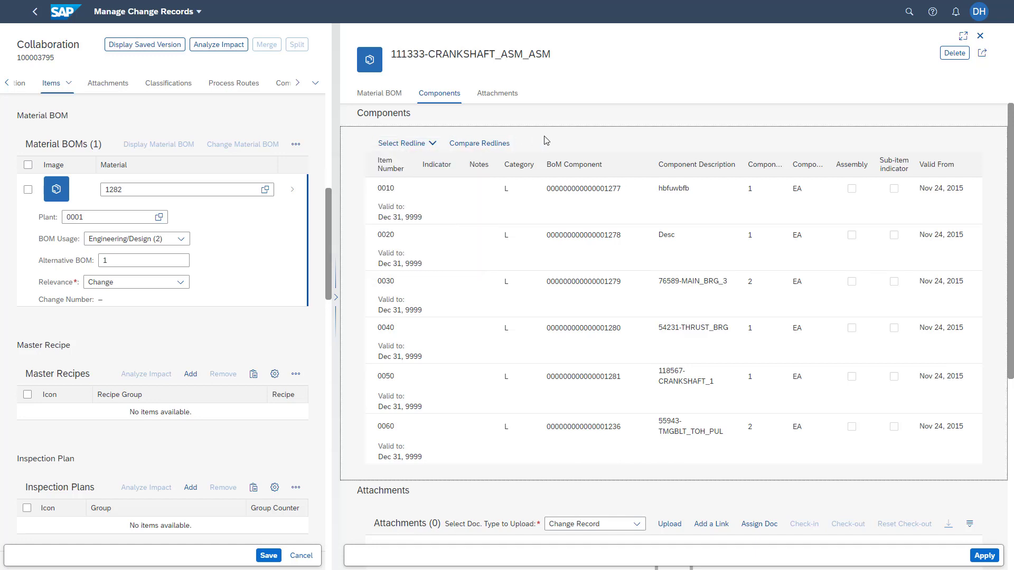
Compare Redlining 1 with Redlining 2, limit the comparison to changed components, and review its export options.
click(481, 147)
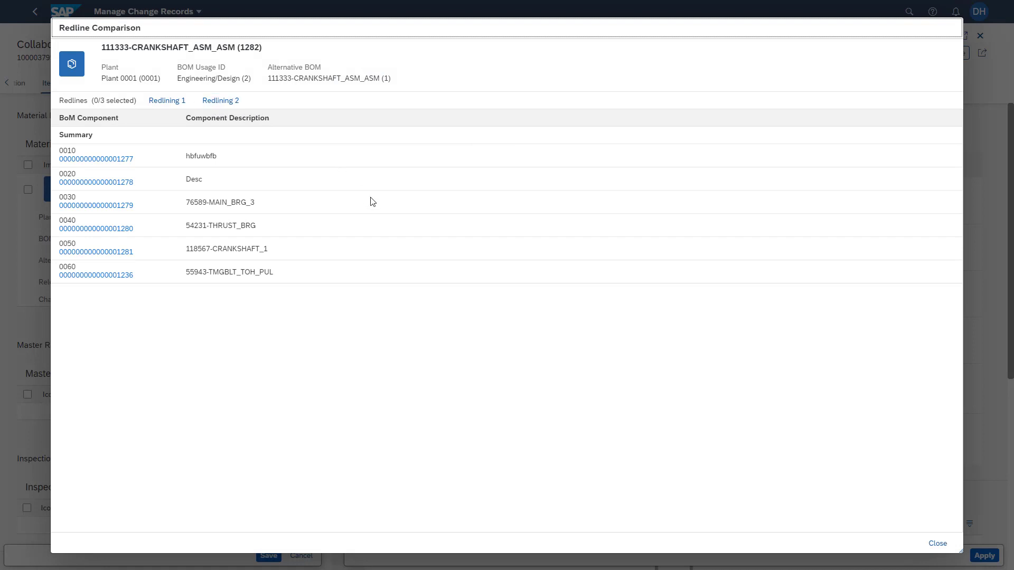
click(162, 103)
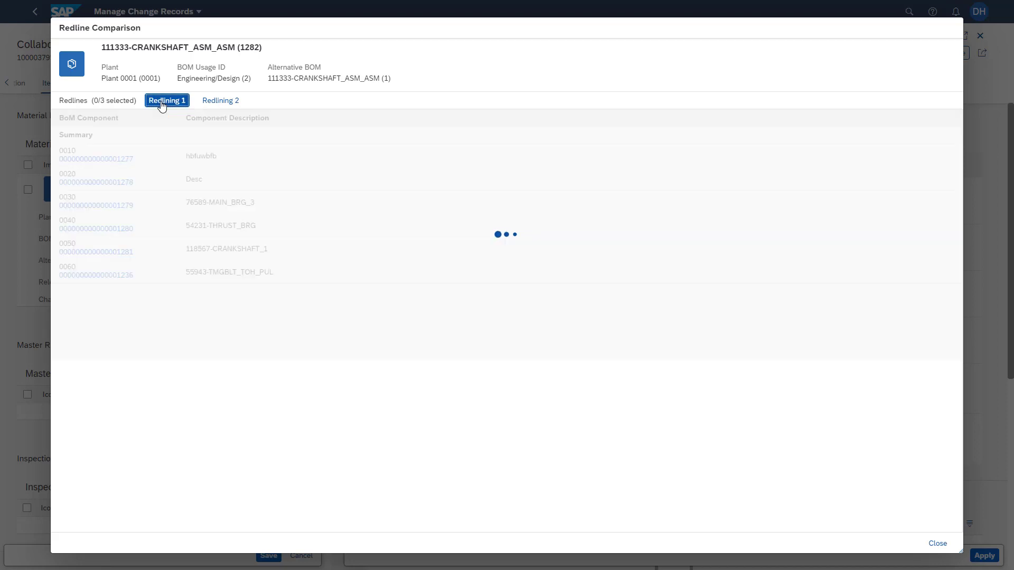
click(218, 102)
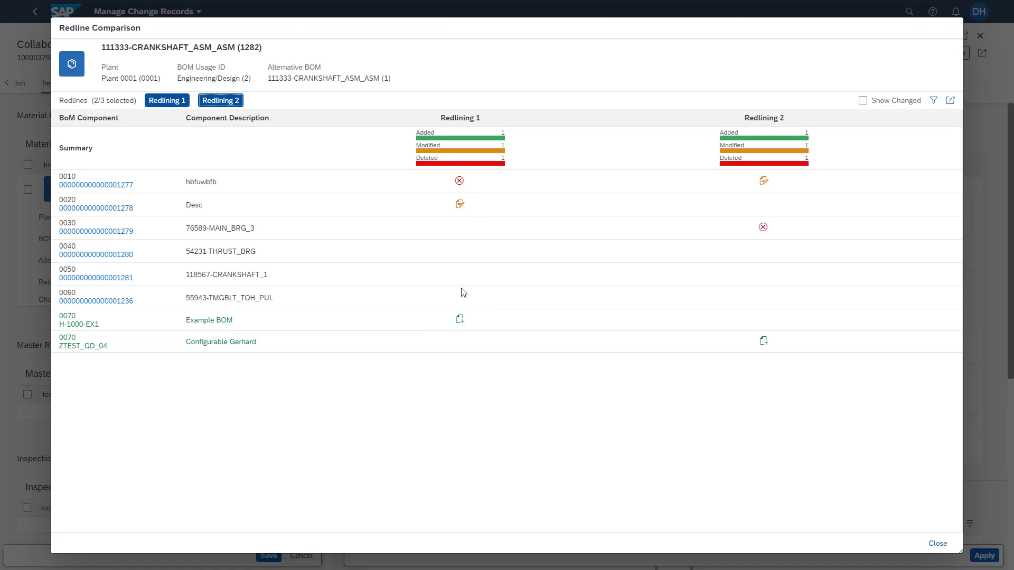
click(863, 101)
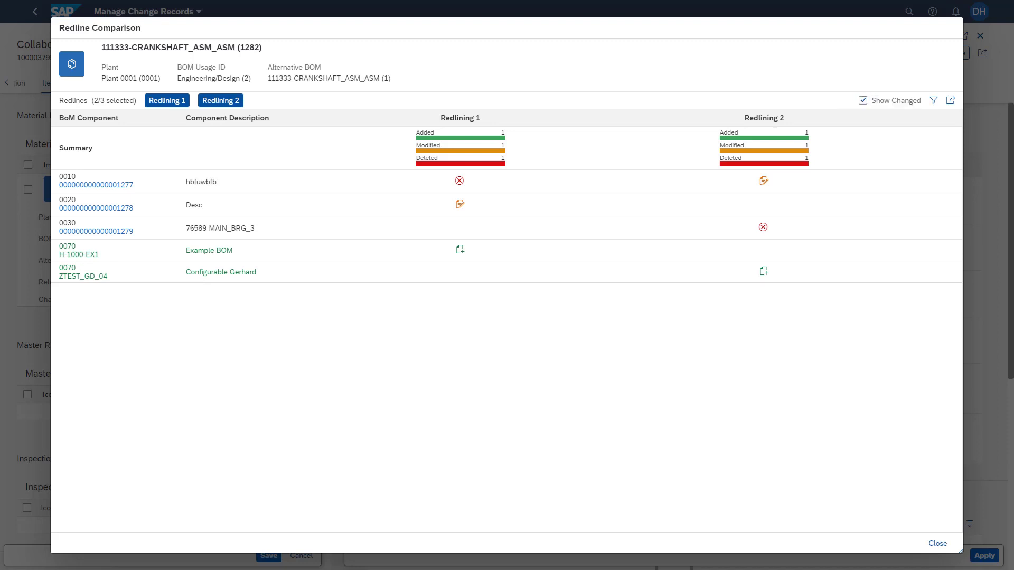
click(952, 105)
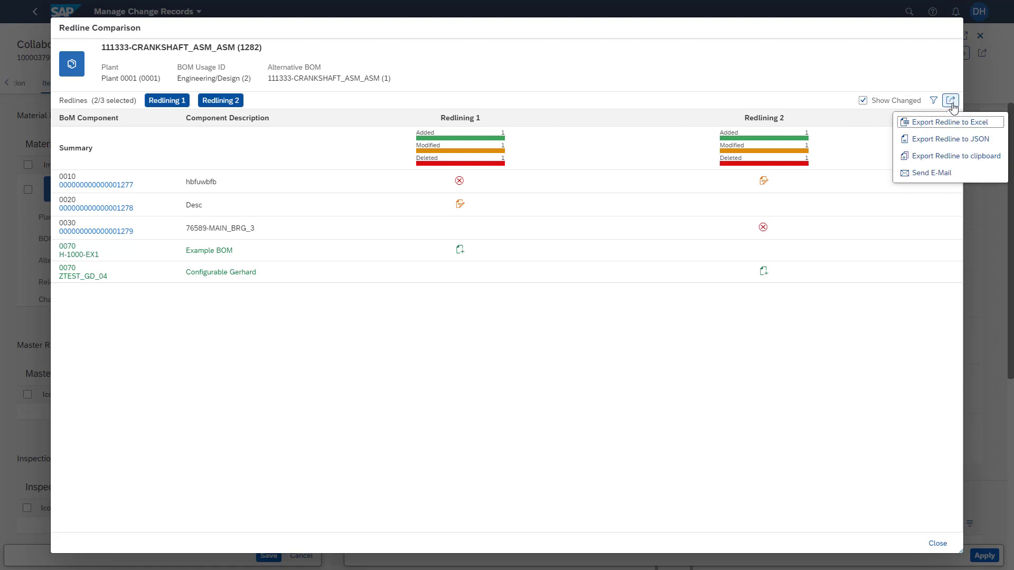
click(790, 102)
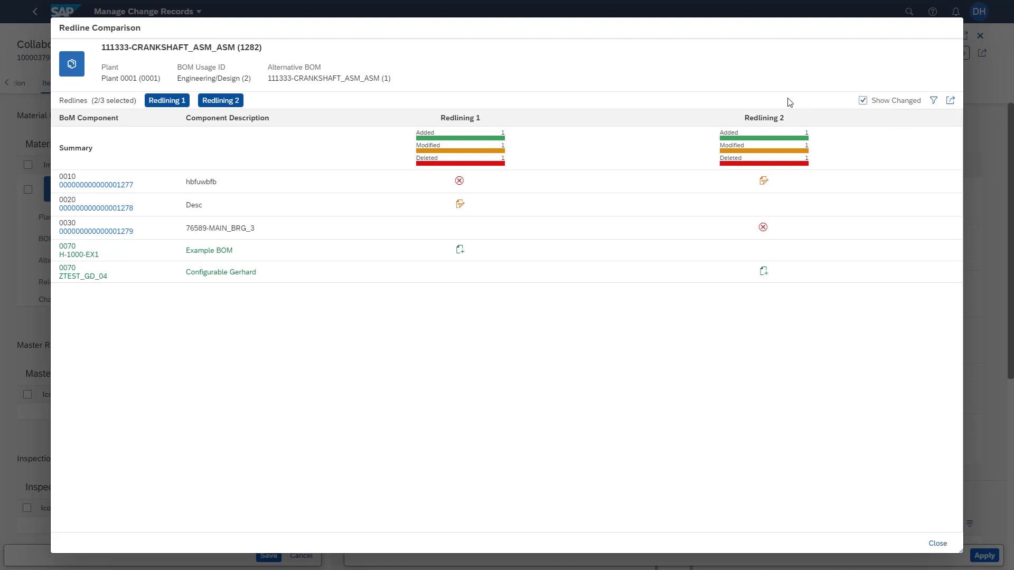